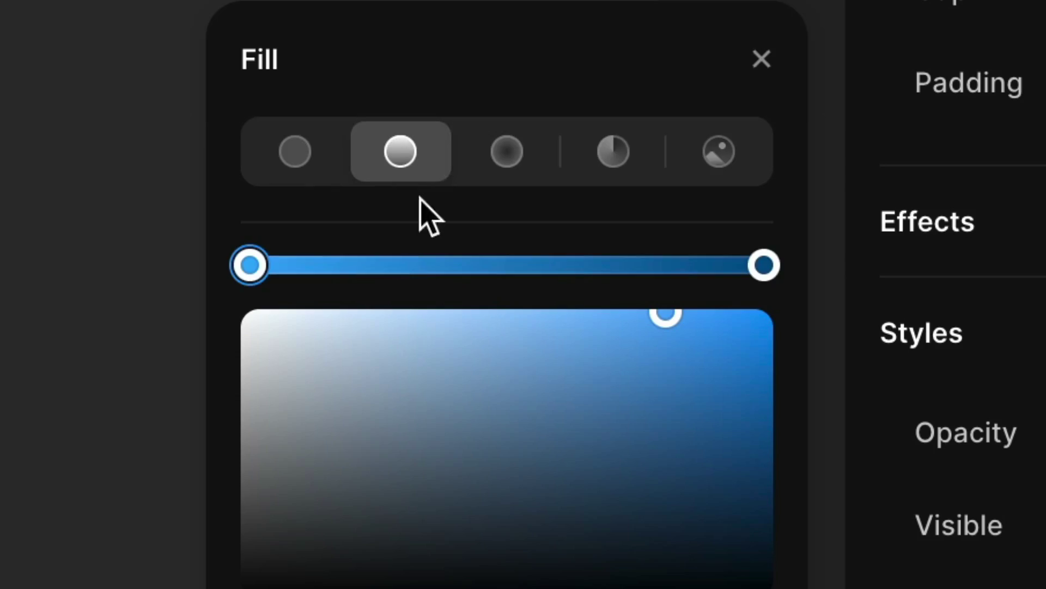
Try a radial fill on the Background layer, revert it to linear, and reselect the layer
click(509, 161)
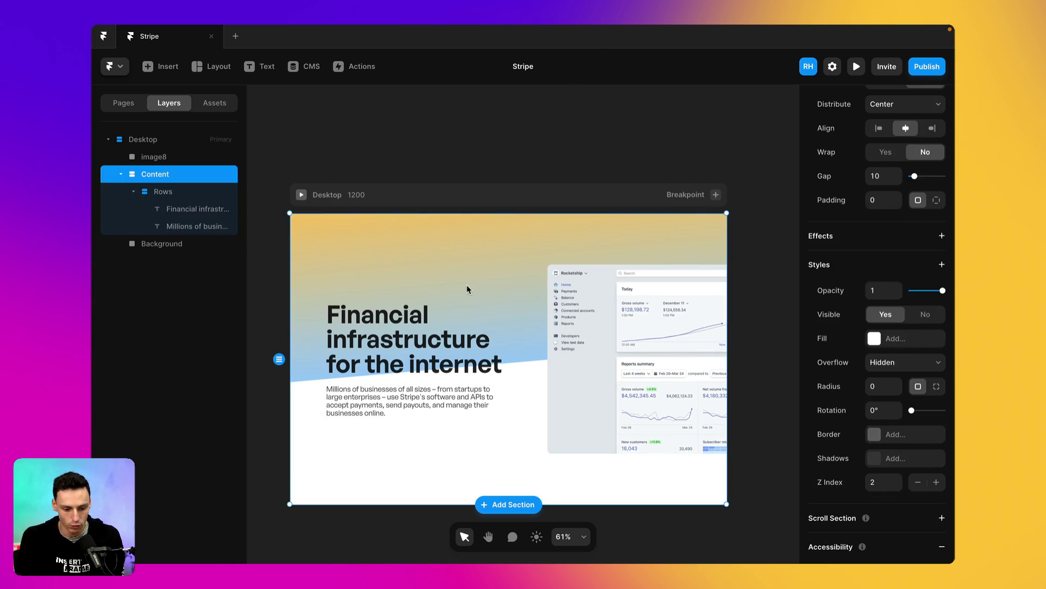
click(171, 242)
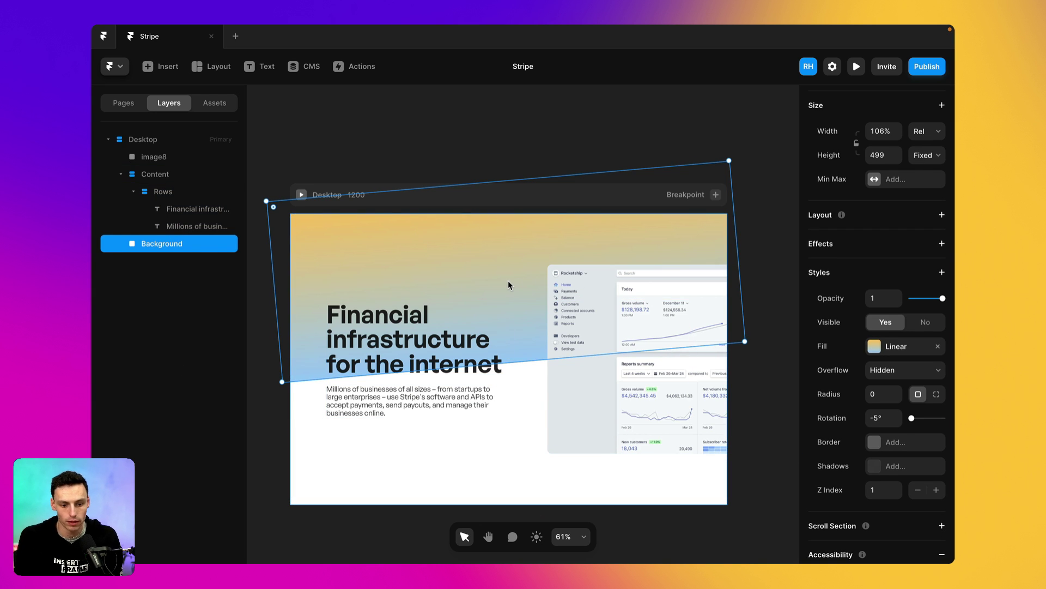
click(875, 346)
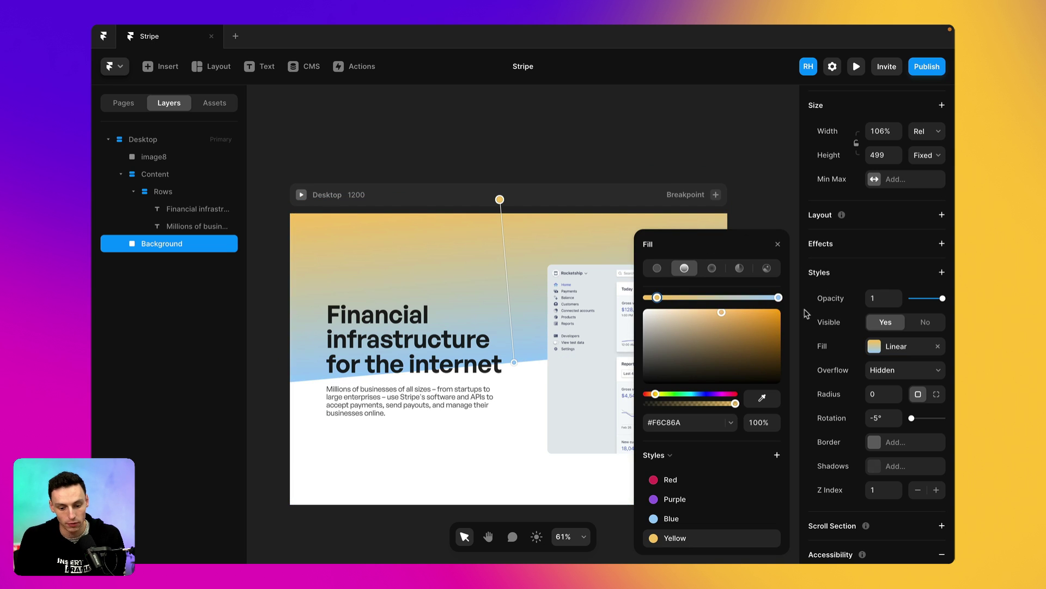
click(718, 272)
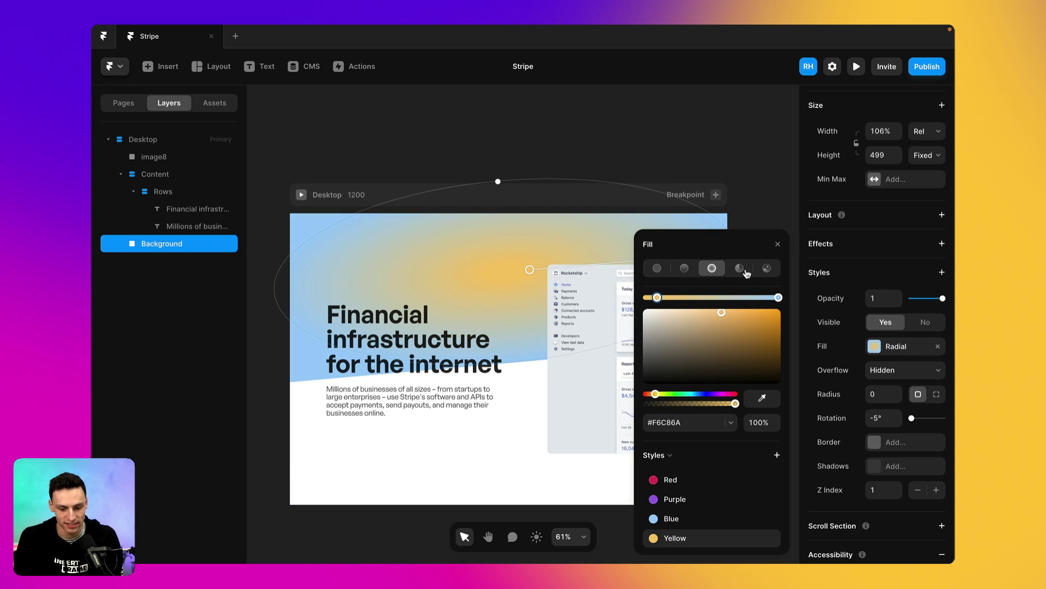
click(685, 271)
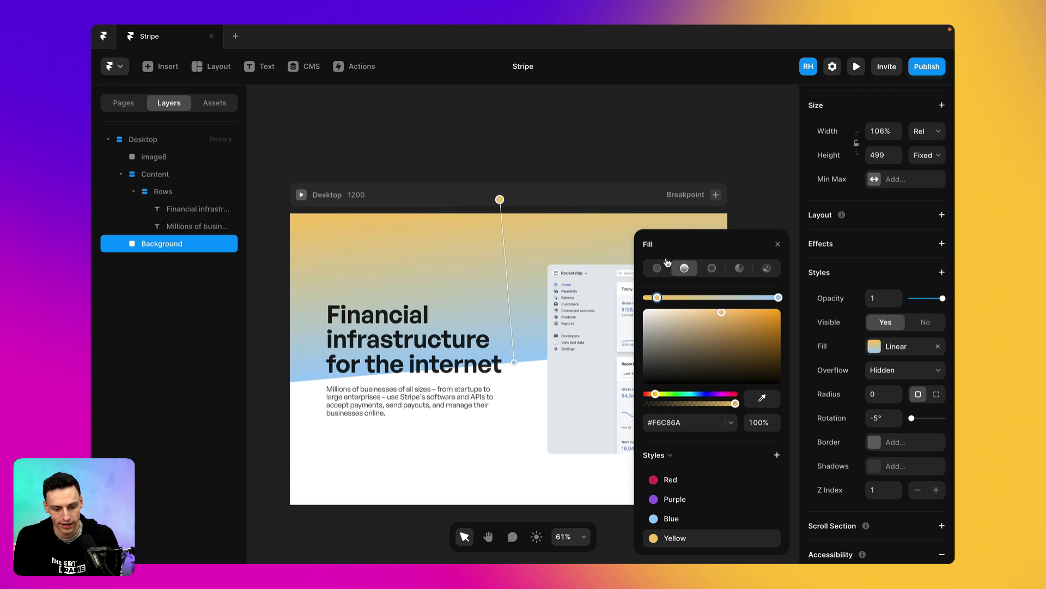
click(535, 156)
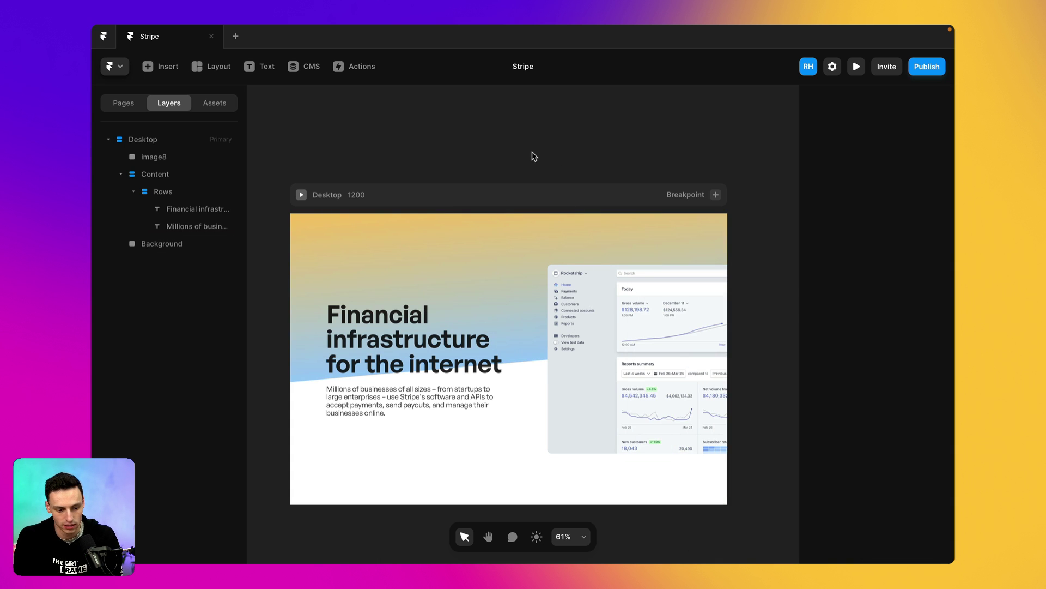
click(198, 254)
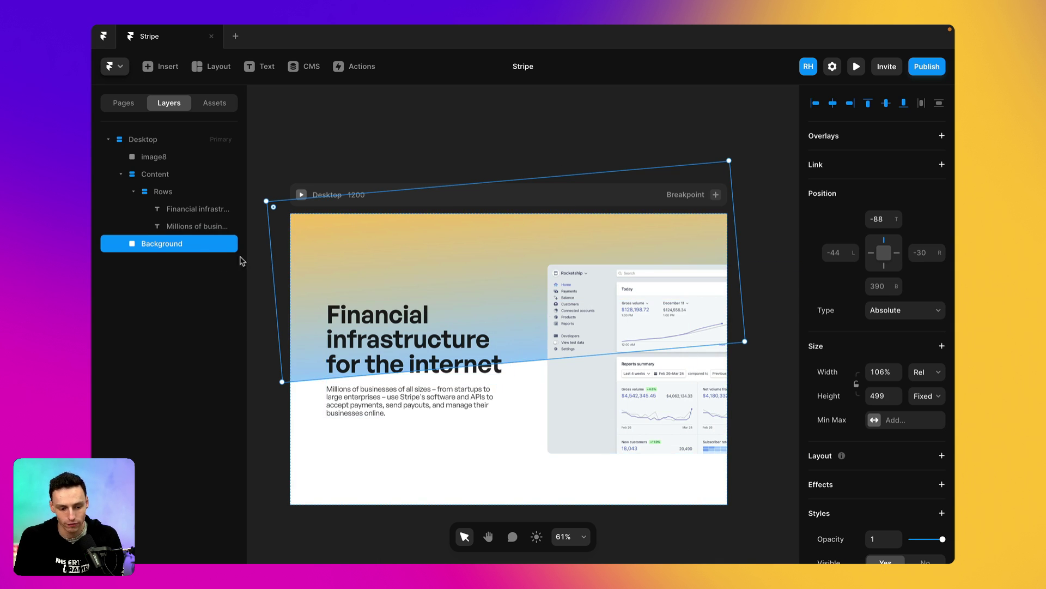
Convert the Background layer into a component named Background
right_click(206, 255)
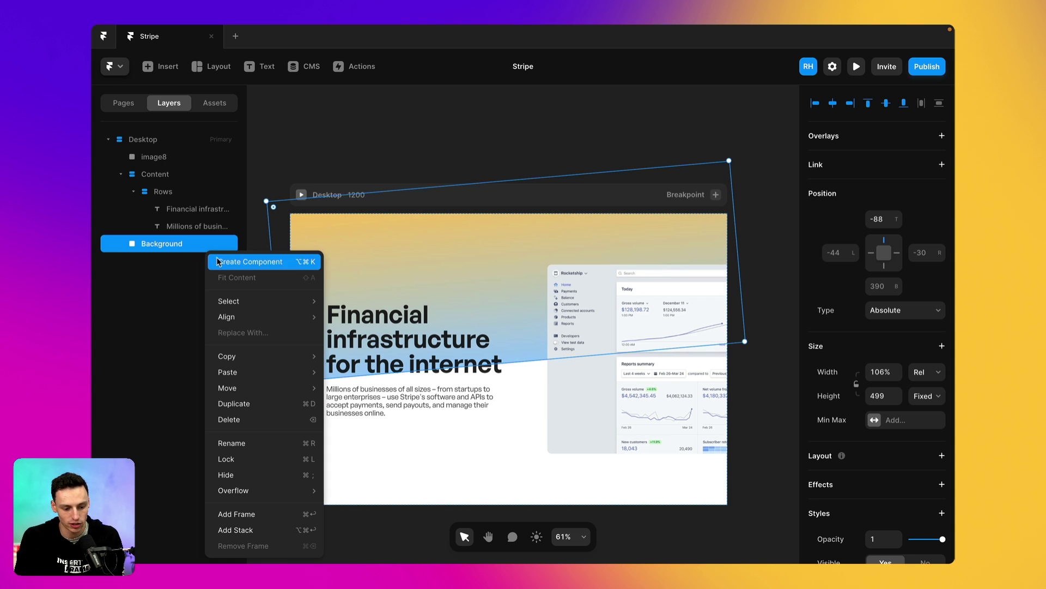
click(218, 260)
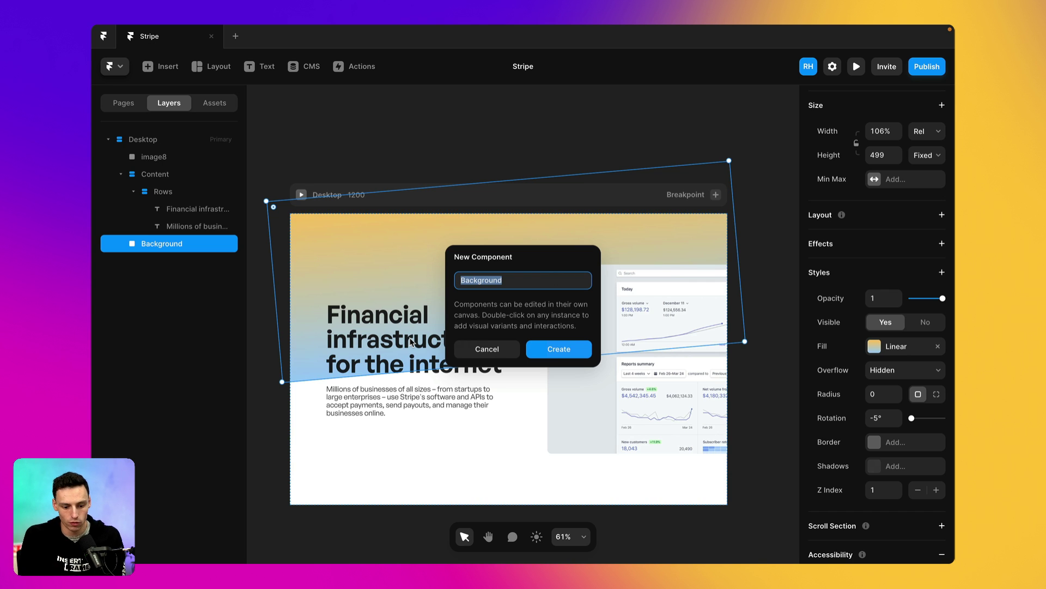
click(578, 349)
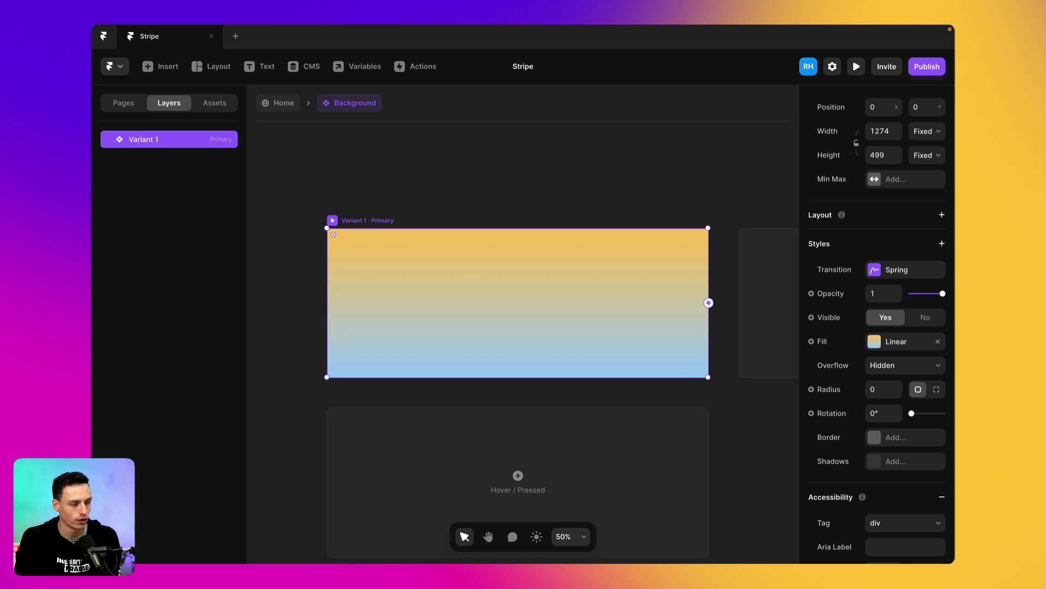
Remove the stray empty text layer from the component canvas
key(t)
click(557, 308)
click(527, 200)
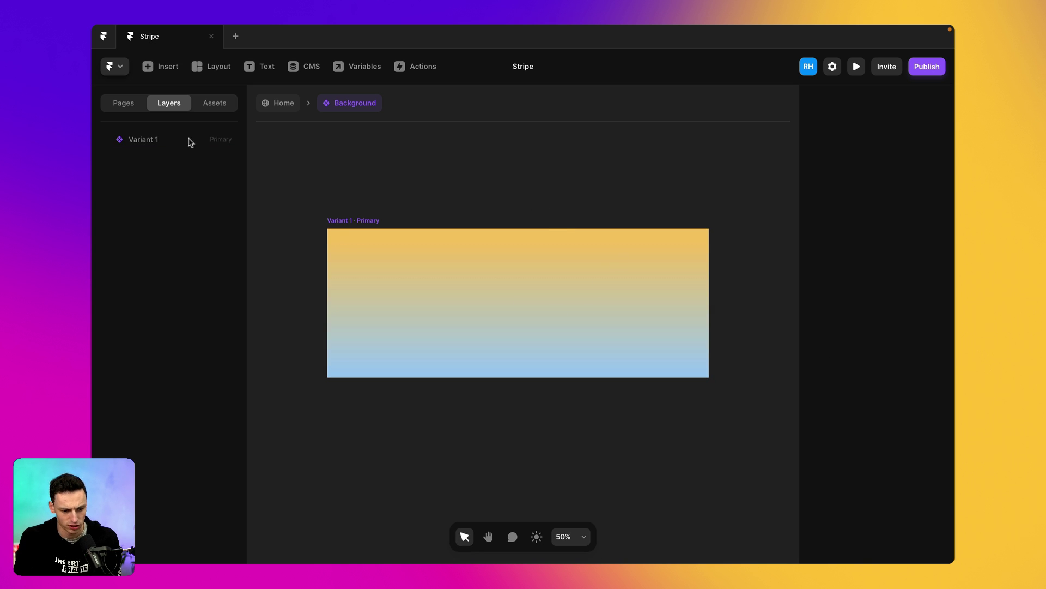
Select Variant 1 and keep its fill a linear gradient after briefly trying Solid
click(144, 140)
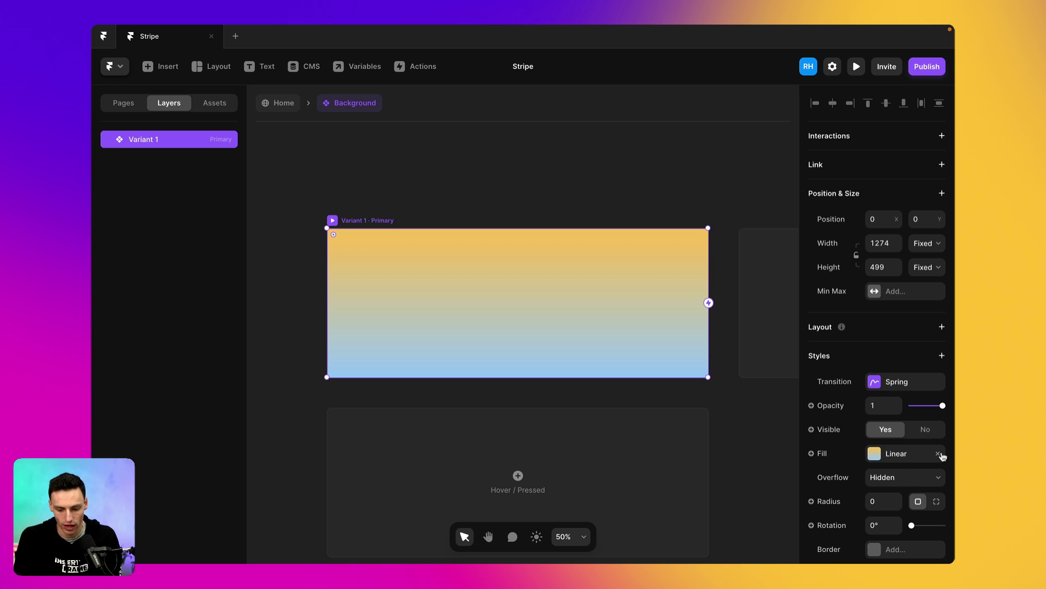
scroll(944, 456, down, 3)
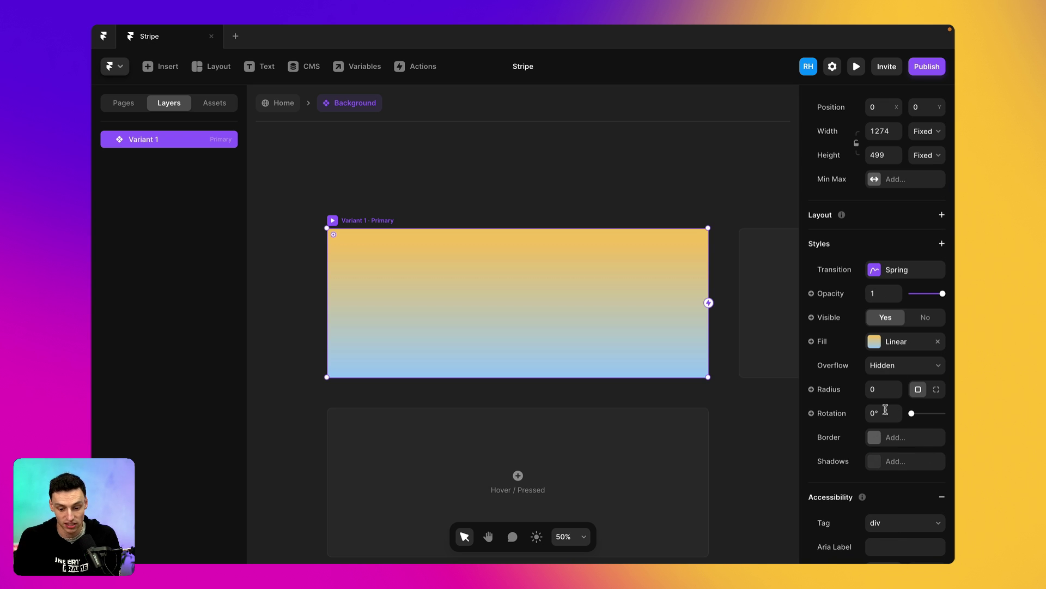
click(877, 344)
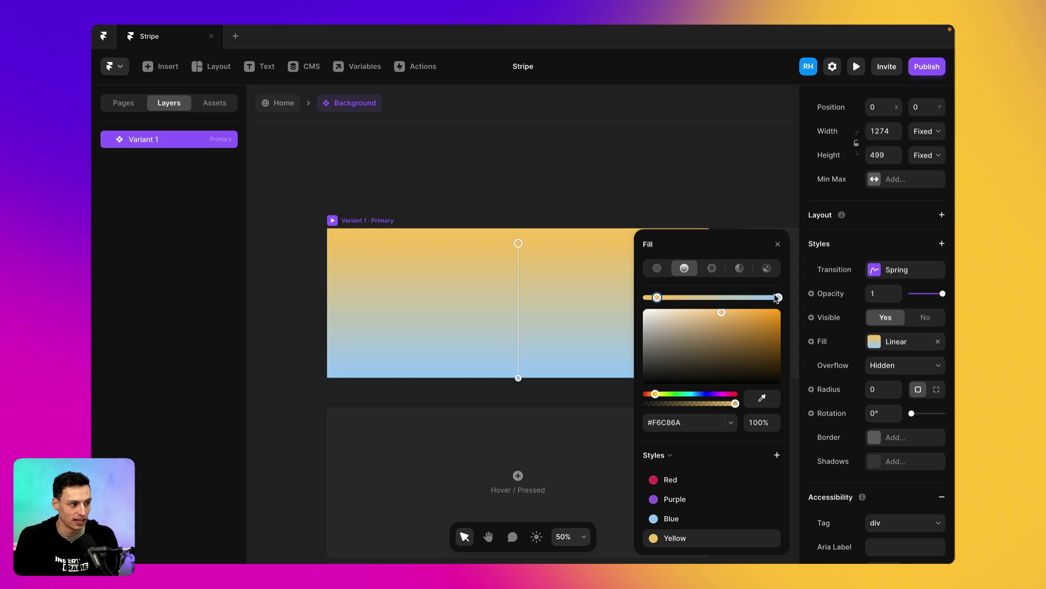
click(658, 269)
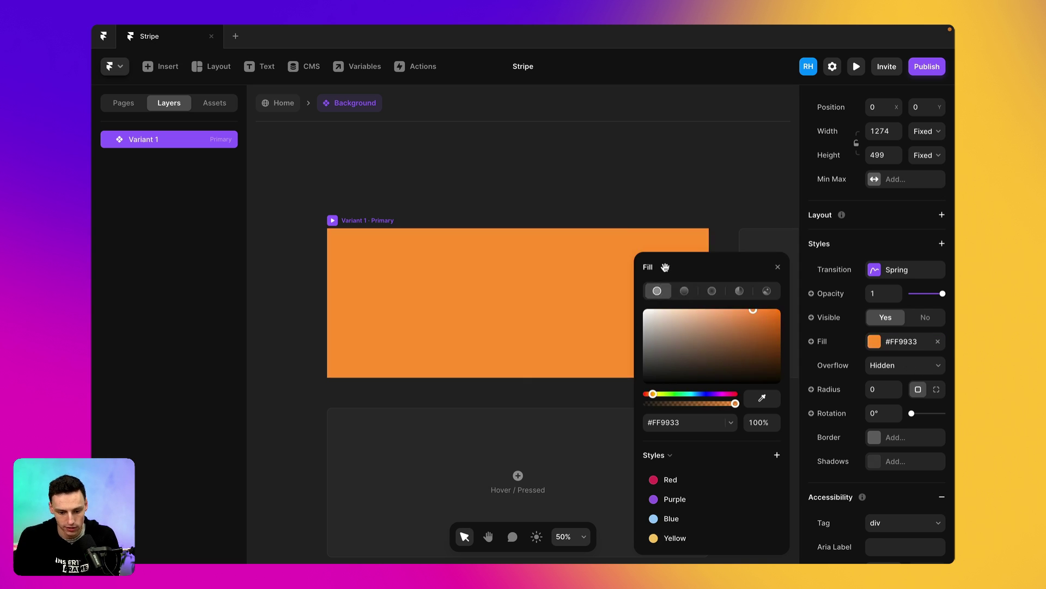
click(685, 290)
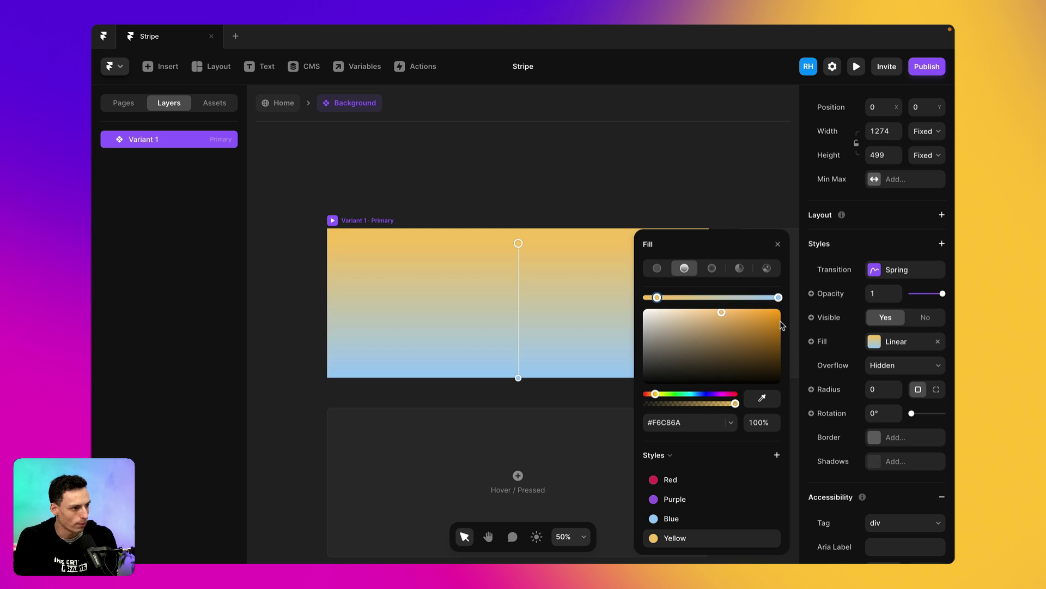
Set the top stop to Red, add a Blue middle stop, and lighten the bottom stop to pink
click(667, 480)
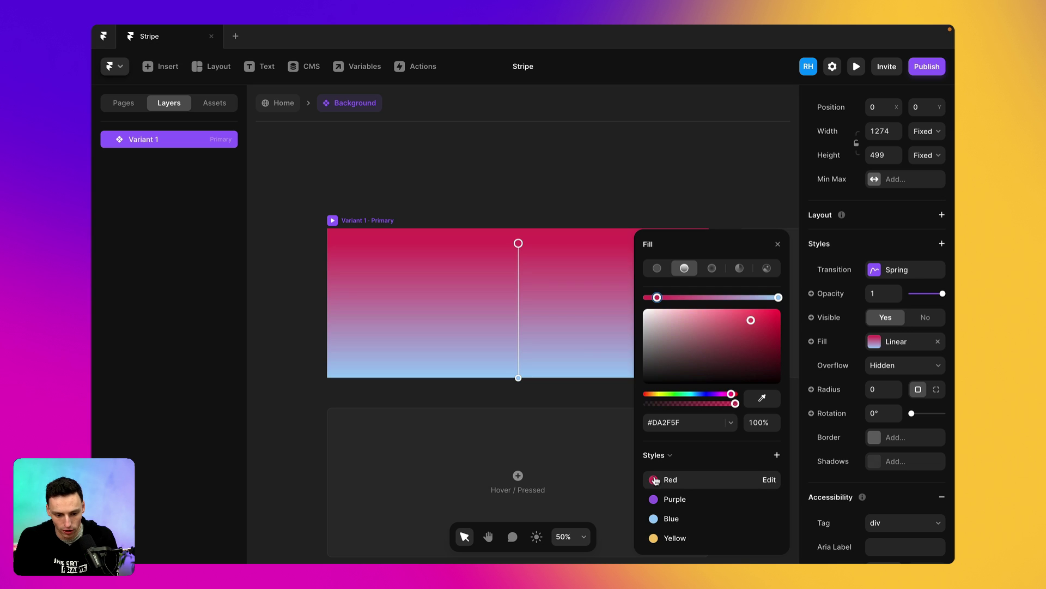
drag(505, 246, 413, 220)
click(518, 293)
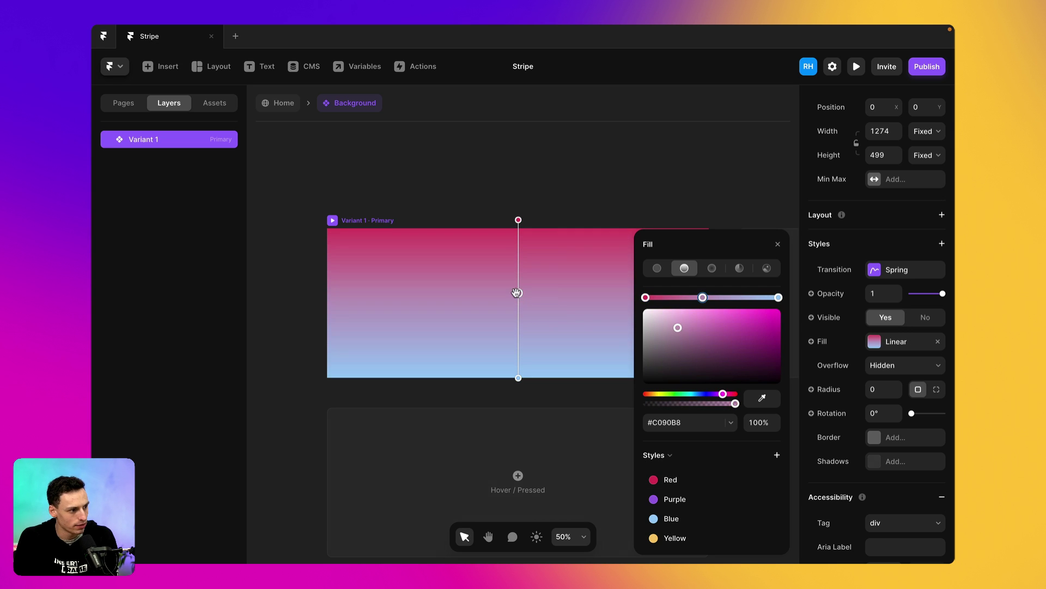
click(673, 518)
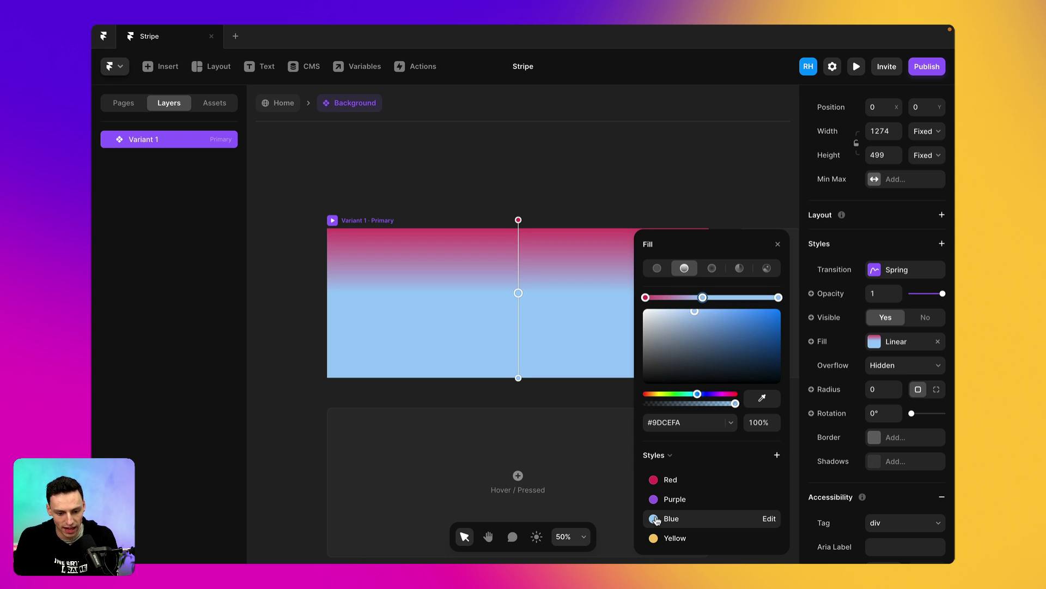
click(778, 297)
click(654, 480)
drag(748, 321, 715, 306)
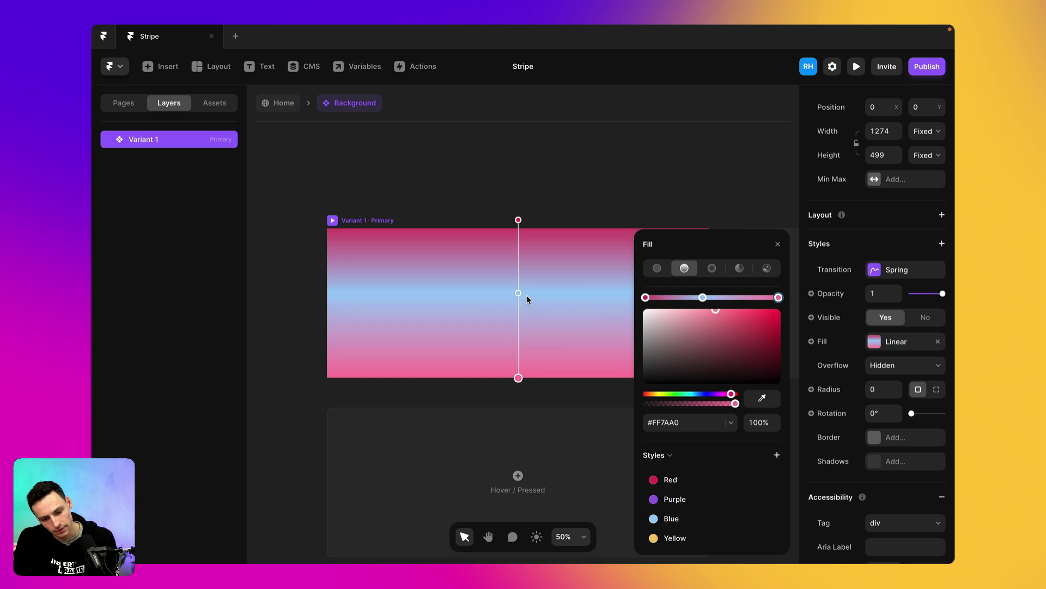
drag(522, 296, 522, 281)
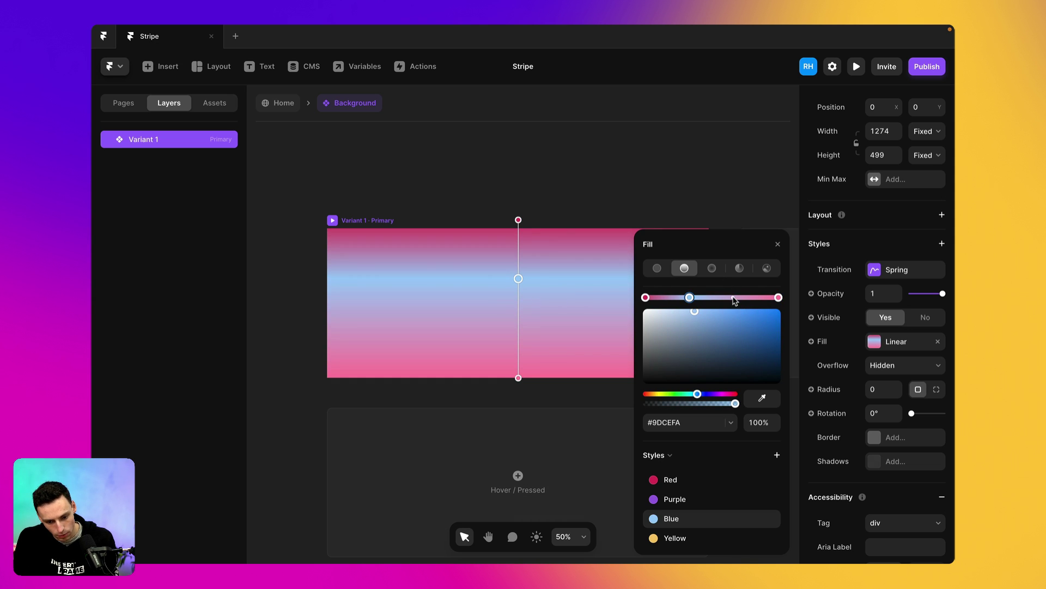
Add a second Blue stop and place the stops at 35%, 75% and 109%
click(734, 297)
click(709, 519)
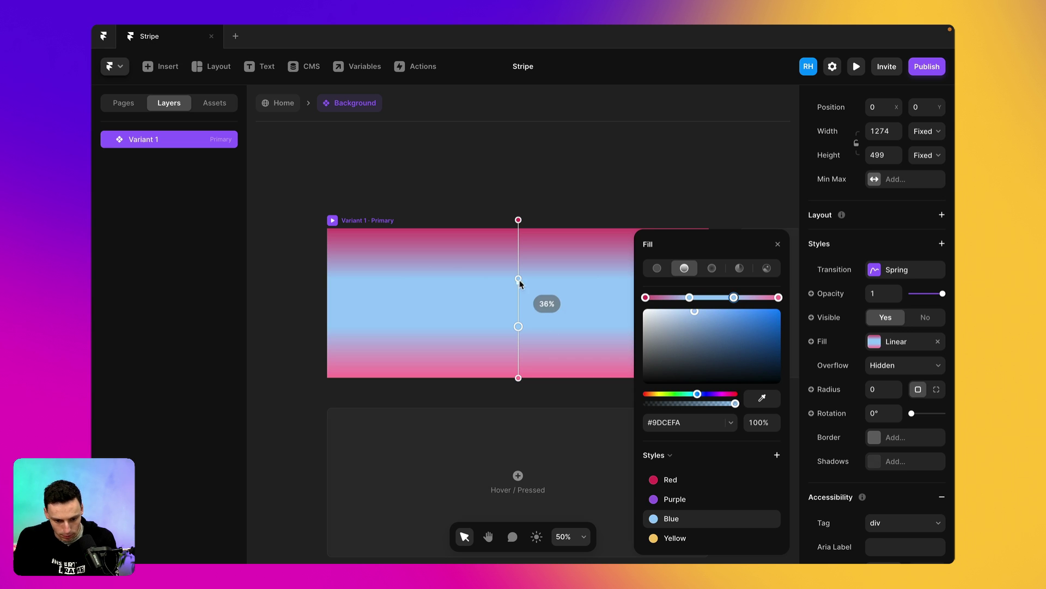
drag(519, 280, 518, 281)
drag(518, 327, 519, 341)
drag(518, 378, 518, 391)
click(536, 202)
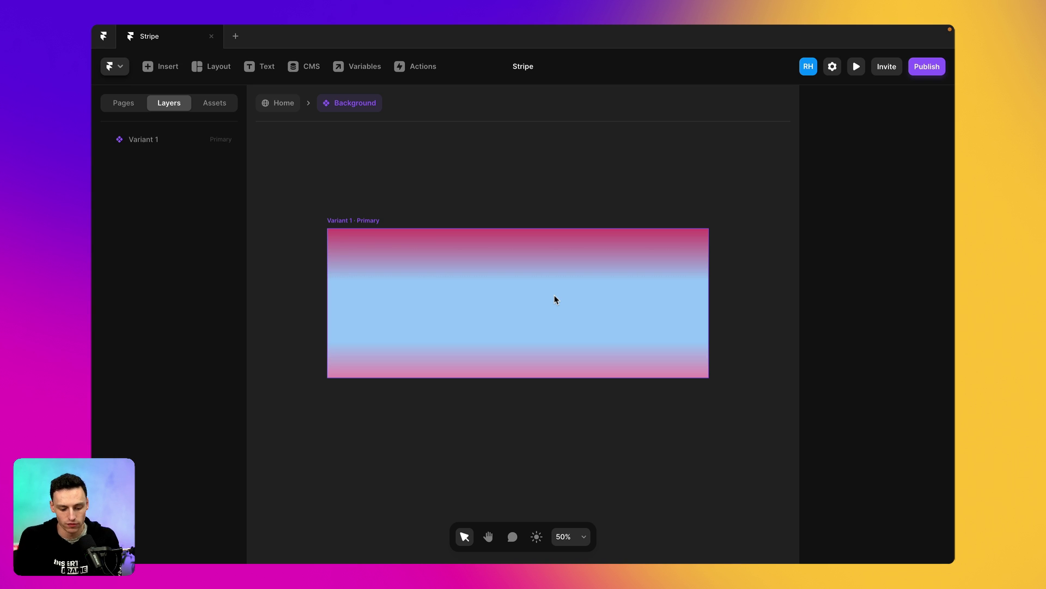
Draw a new frame inside Variant 1 and select the blue rectangle
key(f)
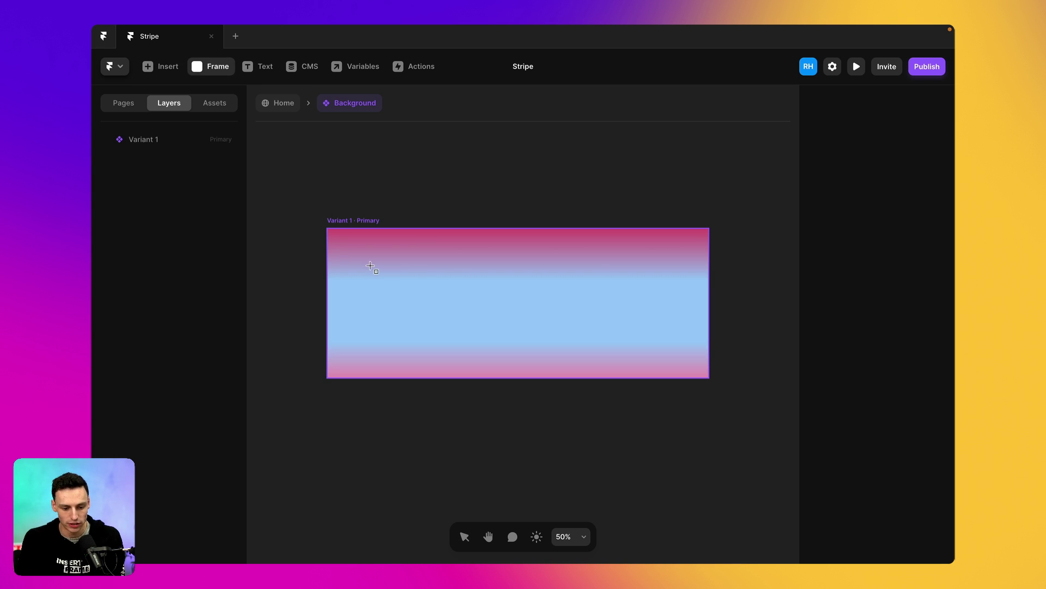
drag(366, 265, 608, 332)
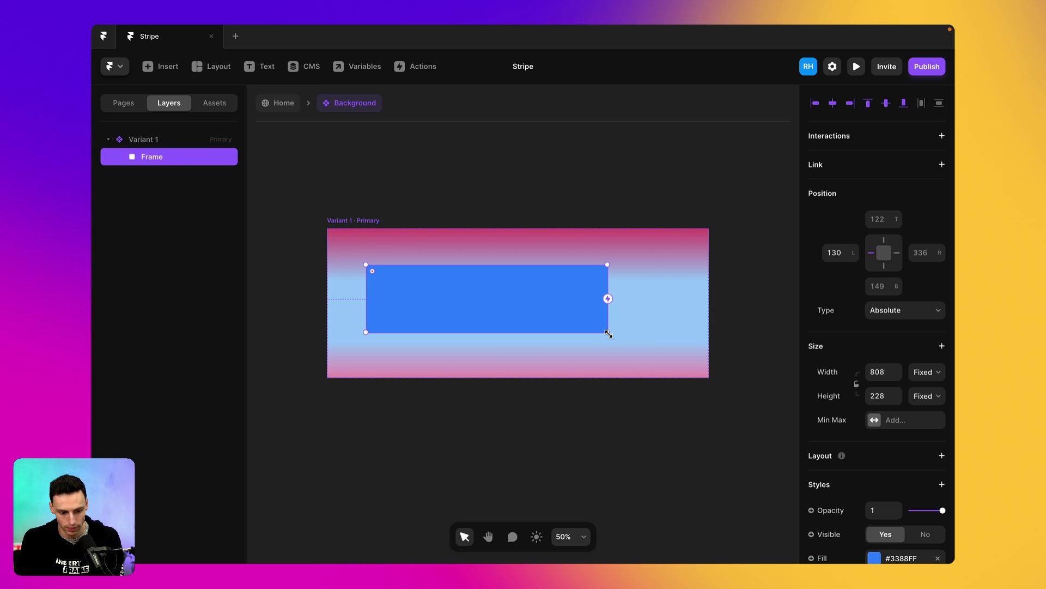
click(161, 144)
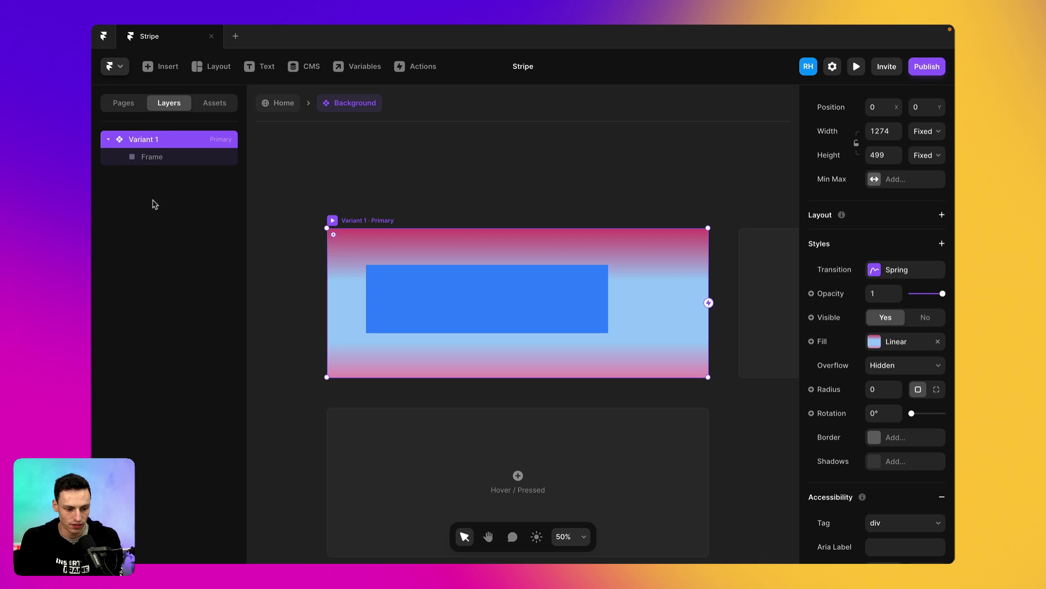
click(170, 159)
click(359, 246)
click(404, 299)
Give the rectangle a linear gradient from Purple to Yellow and reposition its stops
scroll(949, 516, down, 2)
scroll(949, 516, down, 1)
click(875, 475)
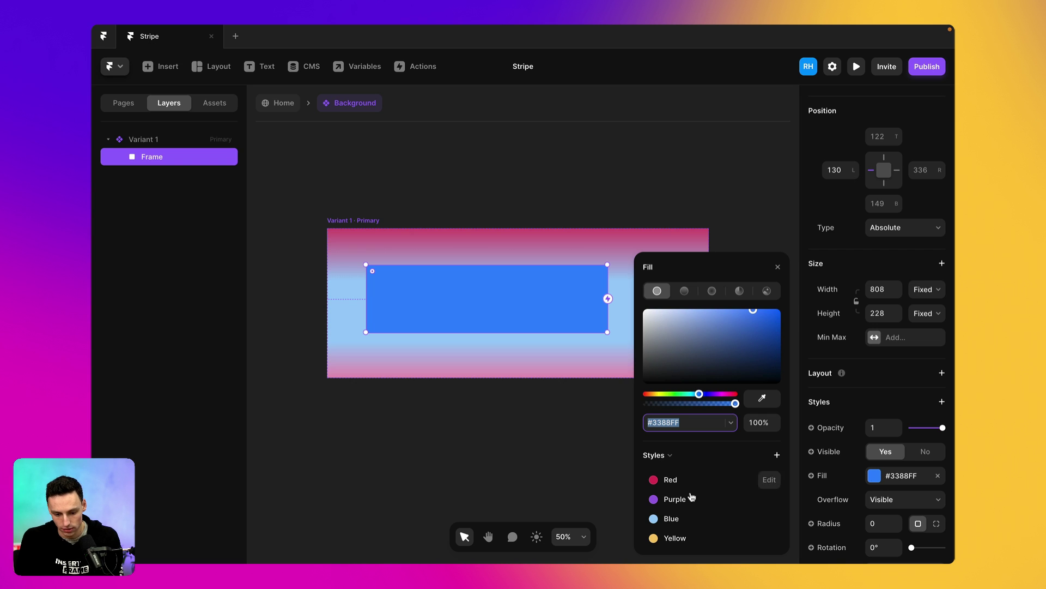
click(703, 538)
click(685, 294)
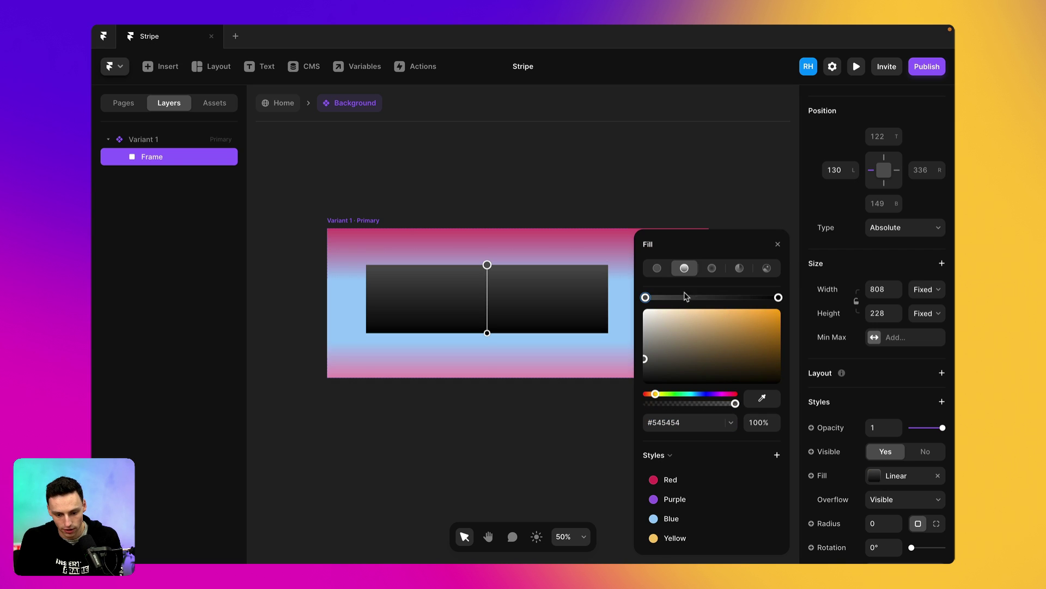
click(653, 499)
click(779, 298)
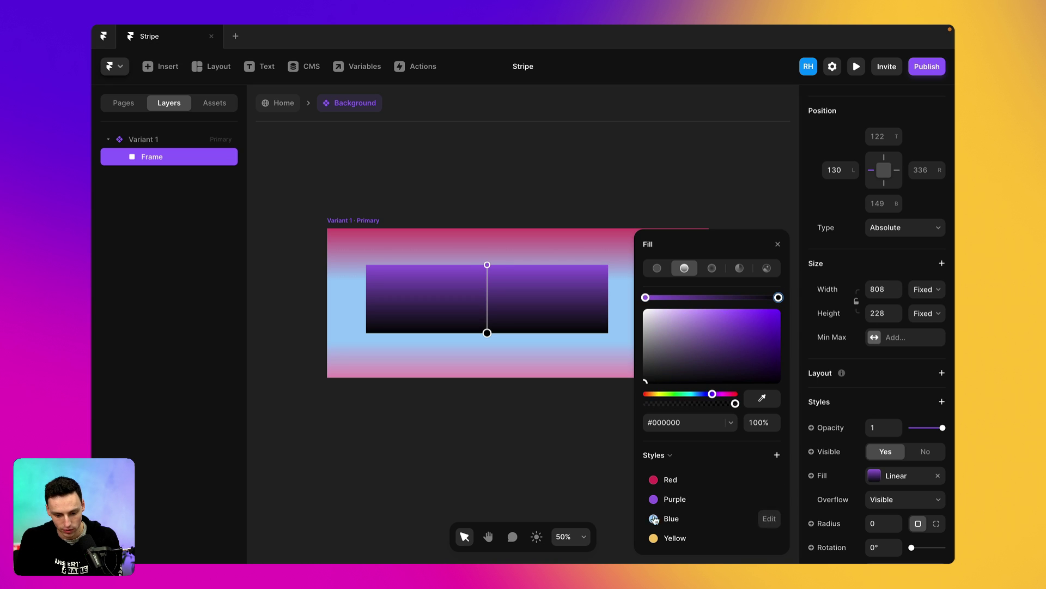
click(654, 539)
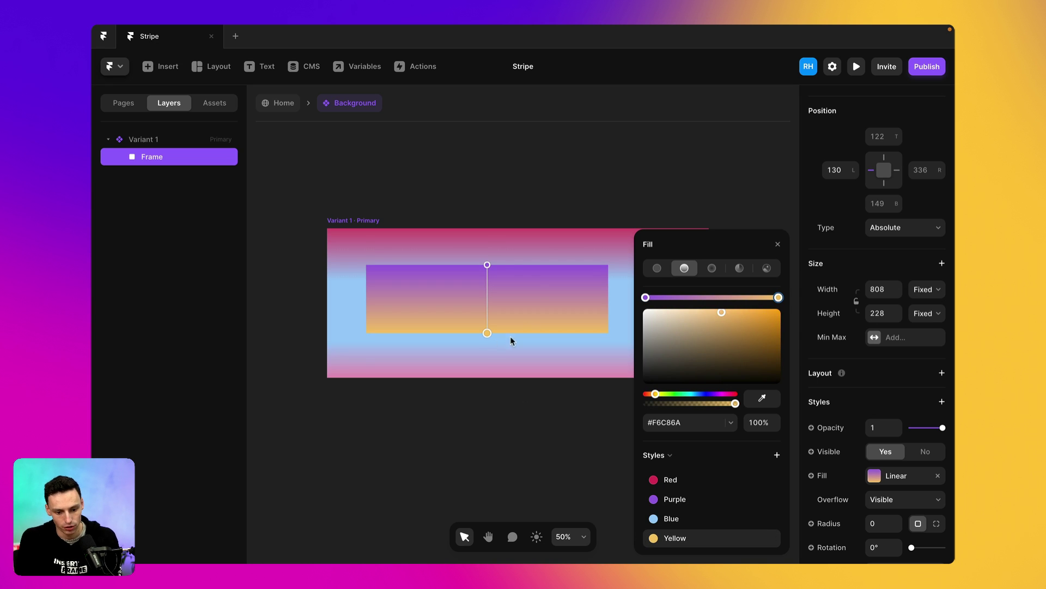
drag(487, 266, 486, 340)
click(488, 256)
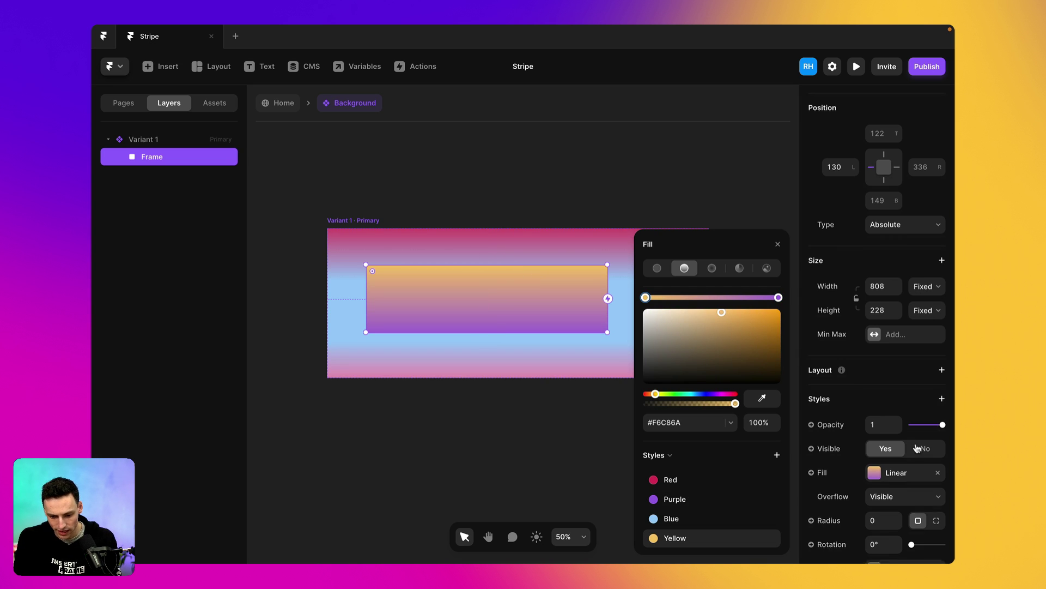
Rotate the gradient frame to 22°, move it left and enlarge it to about 1155×275
scroll(916, 441, down, 5)
drag(915, 425, 915, 423)
drag(546, 325, 627, 390)
drag(514, 394, 509, 407)
click(942, 277)
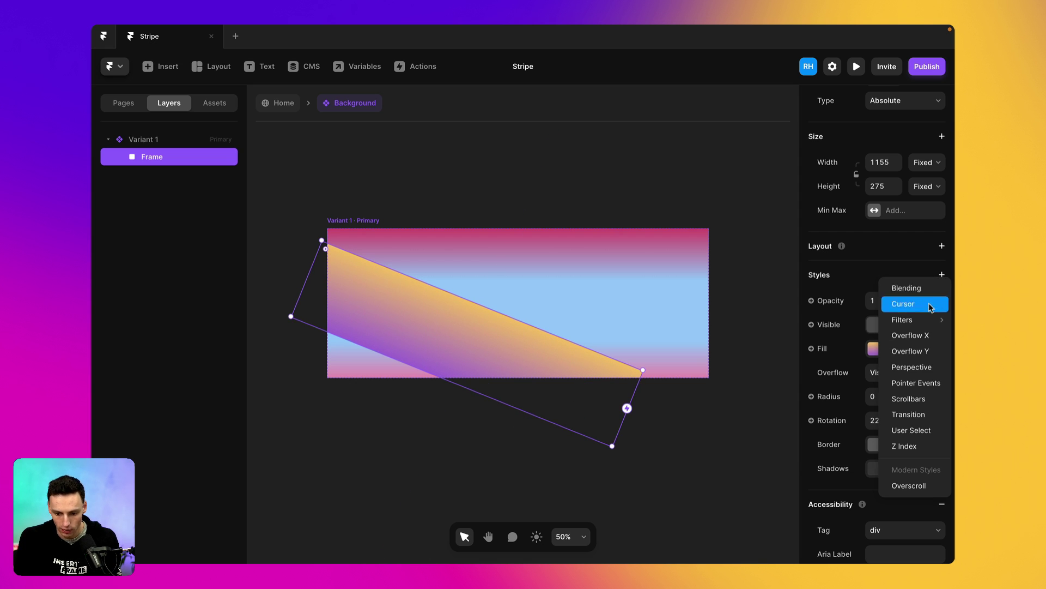
Add a Blur filter to the gradient rectangle and set it to 34
mouse_move(924, 326)
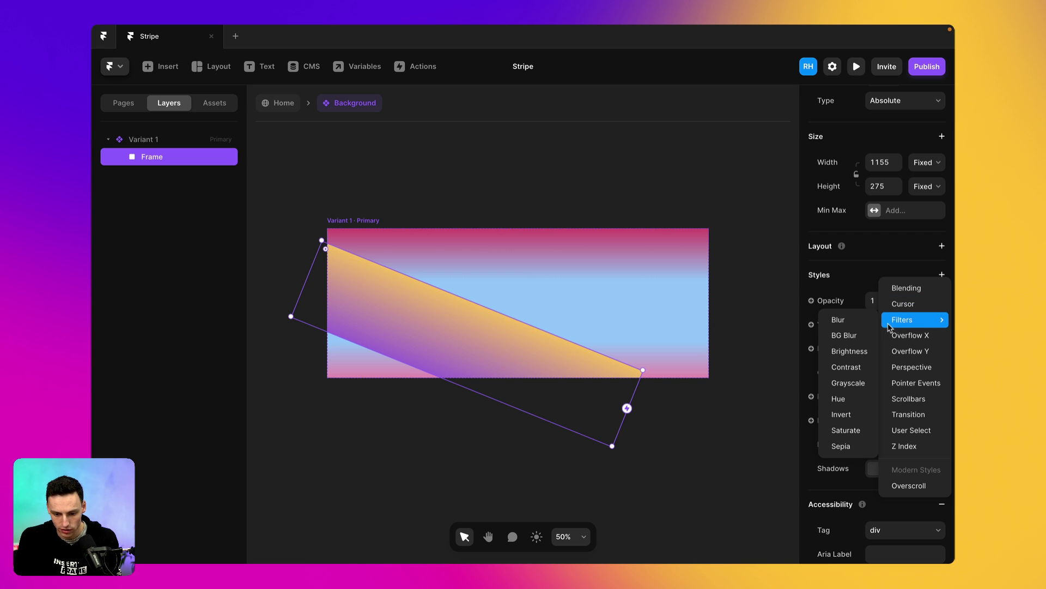
click(842, 320)
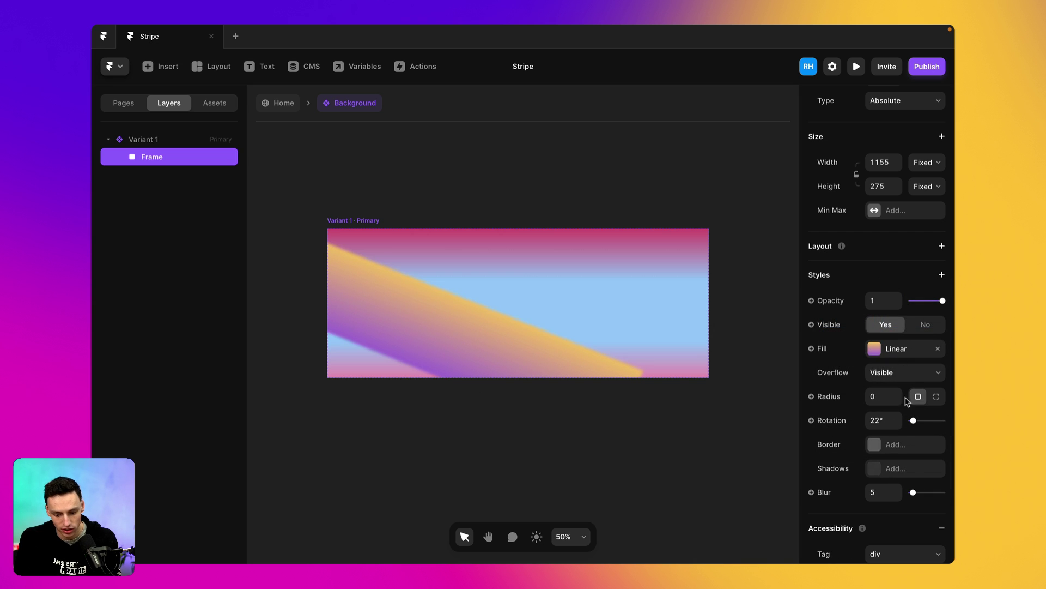
mouse_move(914, 495)
mouse_down()
mouse_move(954, 490)
mouse_move(920, 483)
mouse_up()
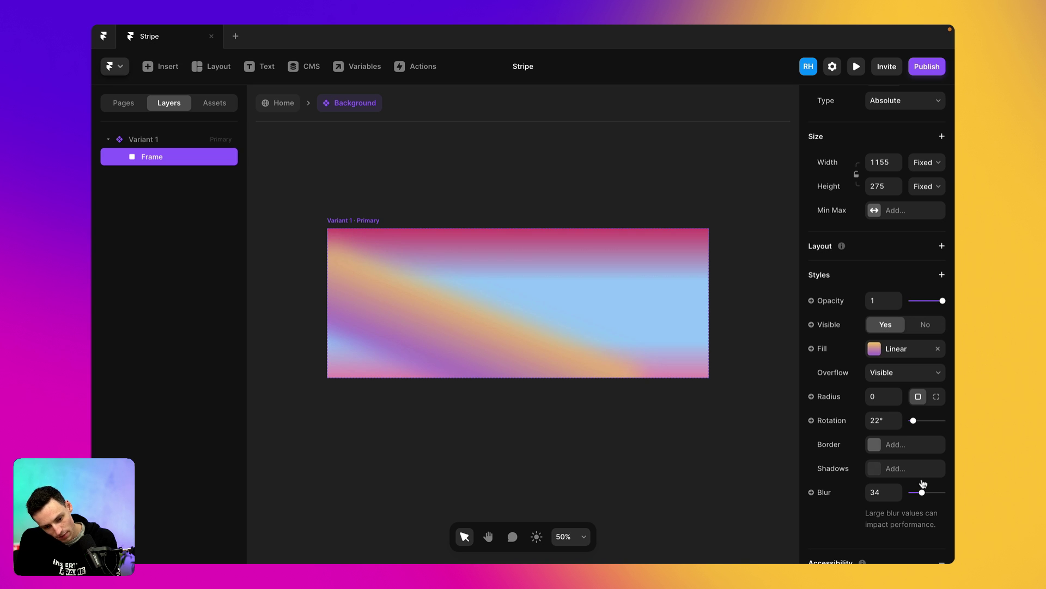
Stretch the blurred rectangle to about 1338×383 across the background
drag(534, 324, 554, 316)
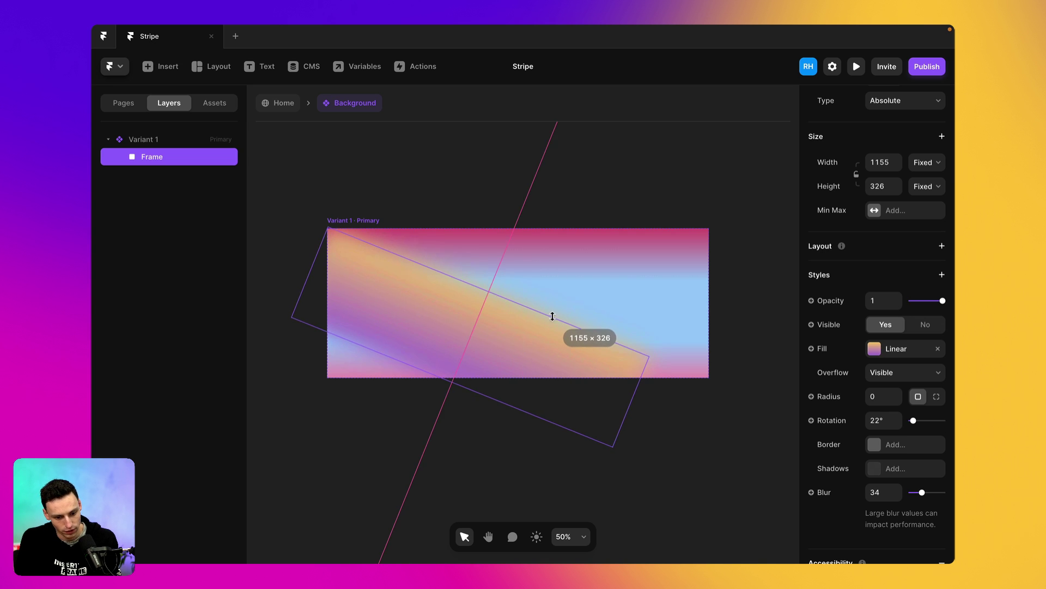
click(660, 440)
click(451, 346)
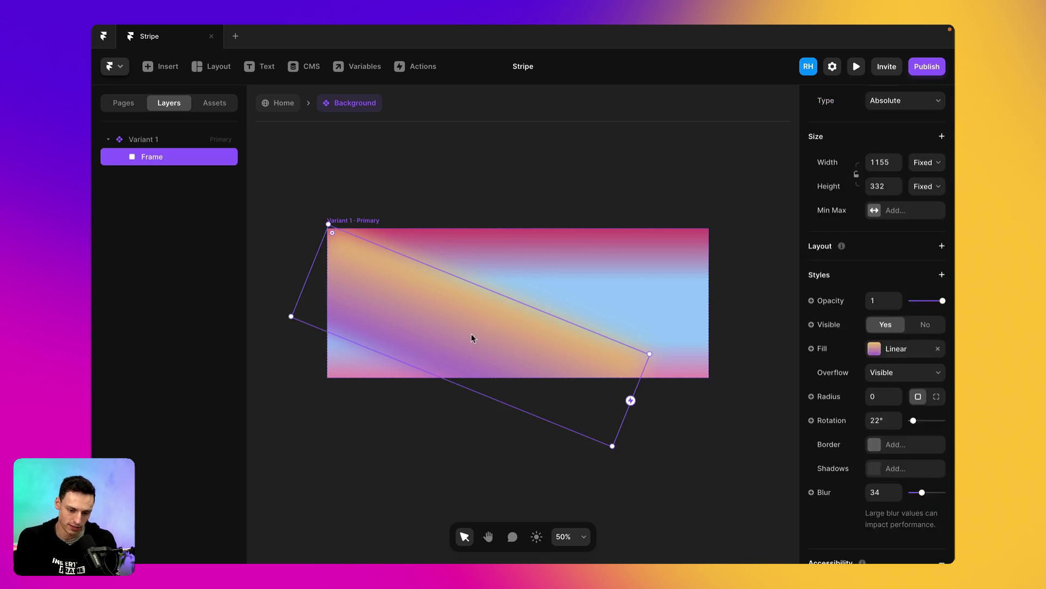
drag(417, 366, 411, 377)
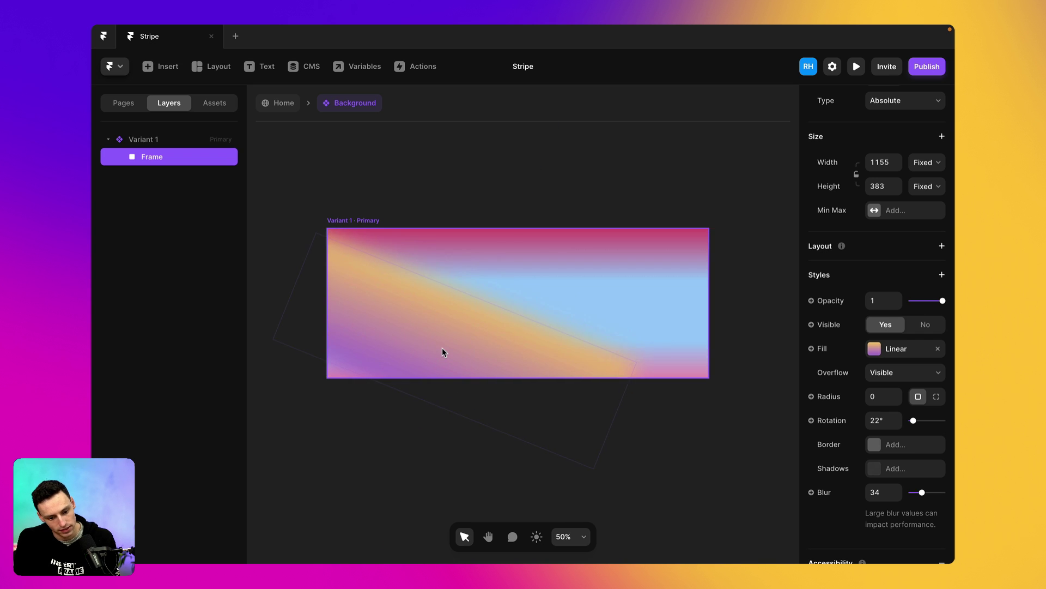
click(714, 416)
click(581, 349)
drag(629, 402, 709, 419)
click(714, 423)
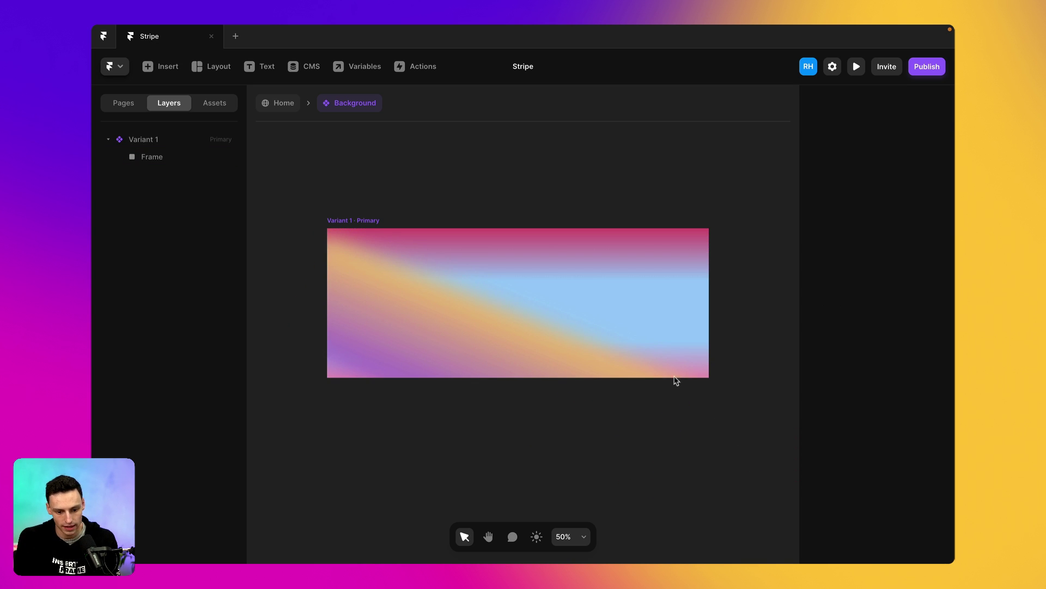
Duplicate the blurred stripe, rotate the copy to -16°, and move it up and right
click(420, 324)
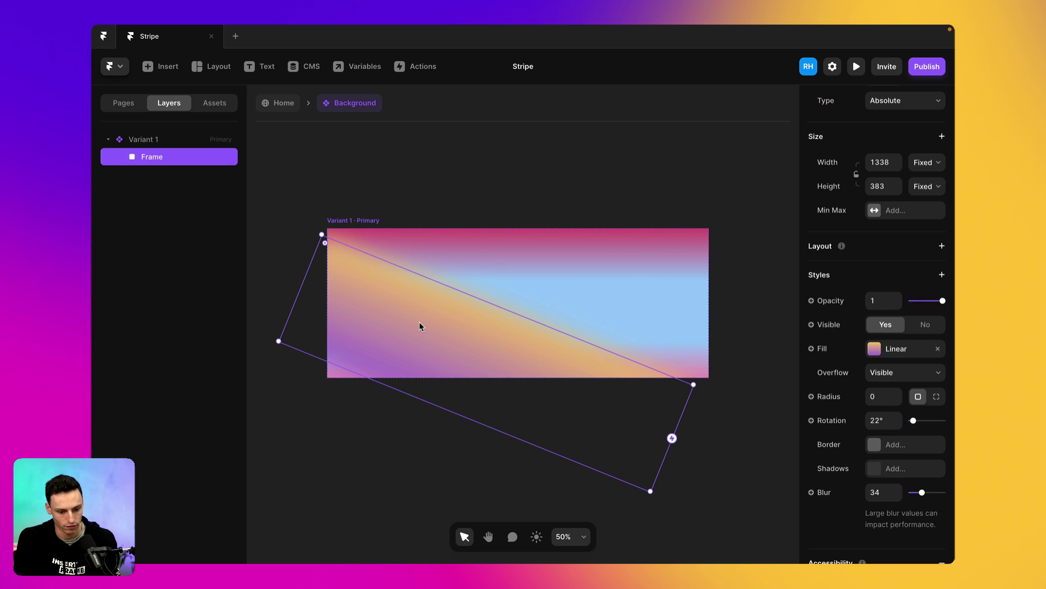
key(ctrl+d)
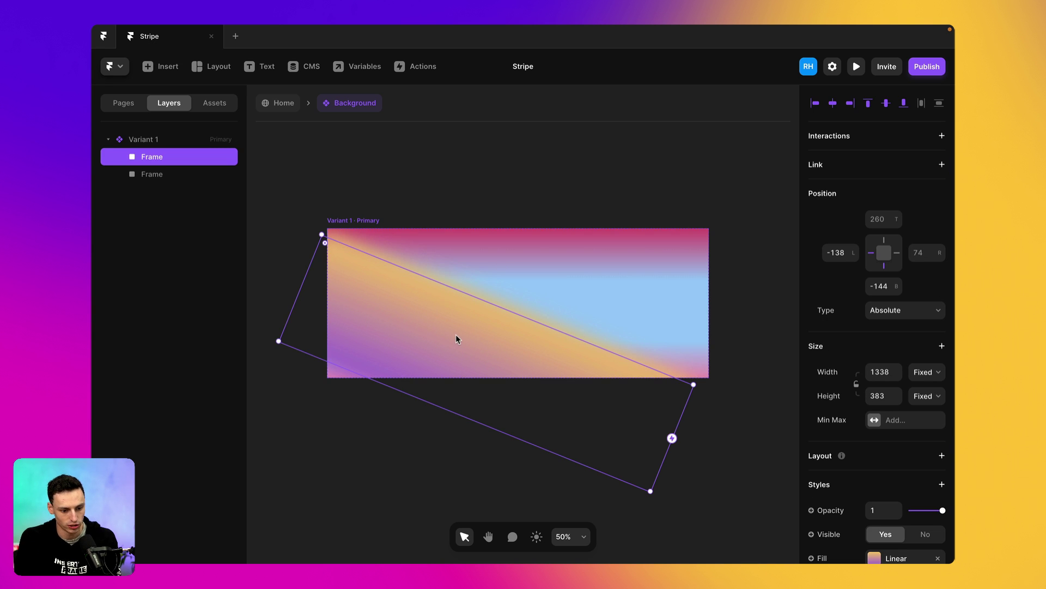
click(186, 176)
drag(652, 499, 684, 362)
click(624, 306)
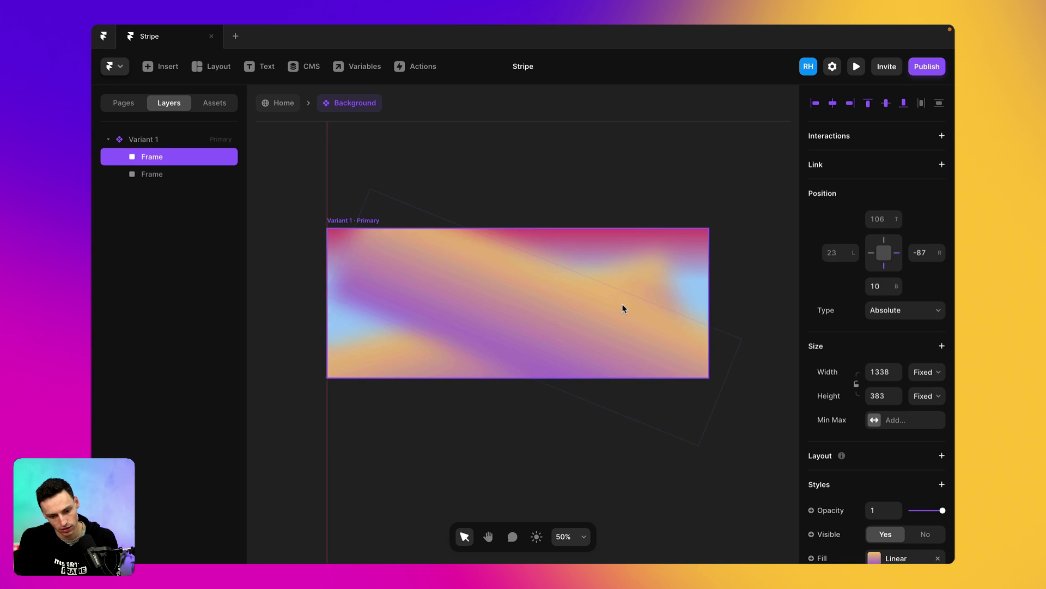
click(617, 308)
click(639, 290)
click(621, 286)
drag(622, 286, 654, 267)
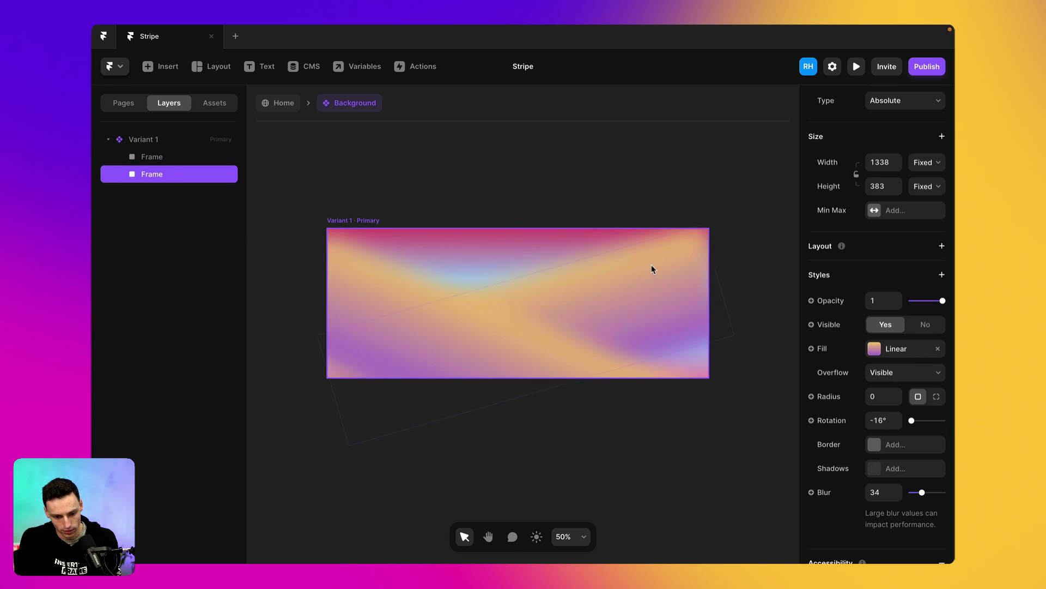
Set one stop of the -16° copy to Blue and move its purple stop to 32%
click(647, 279)
click(874, 348)
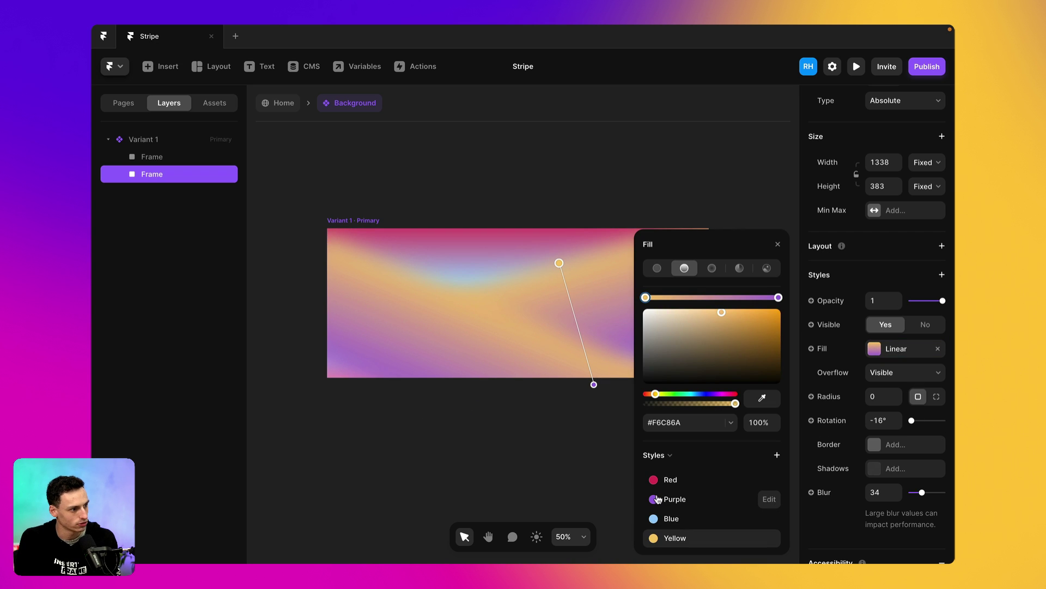
click(654, 519)
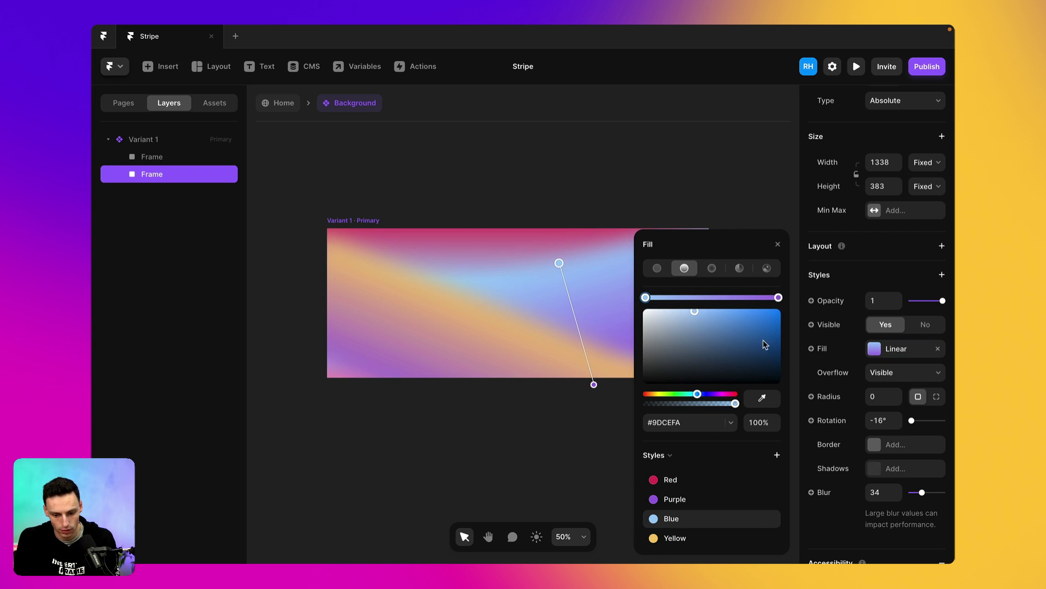
drag(590, 381, 566, 290)
click(570, 423)
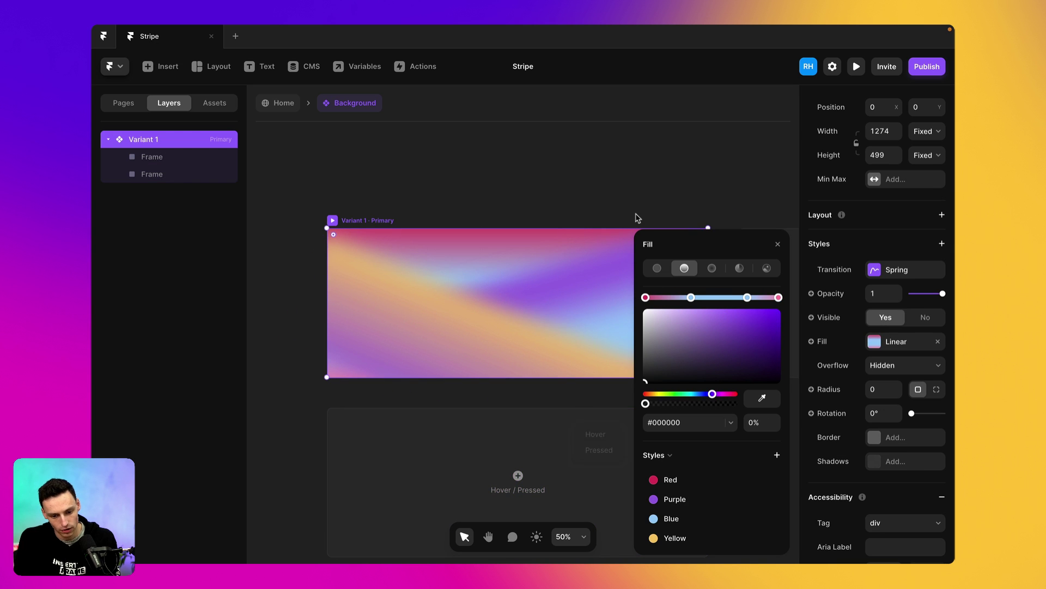
click(786, 244)
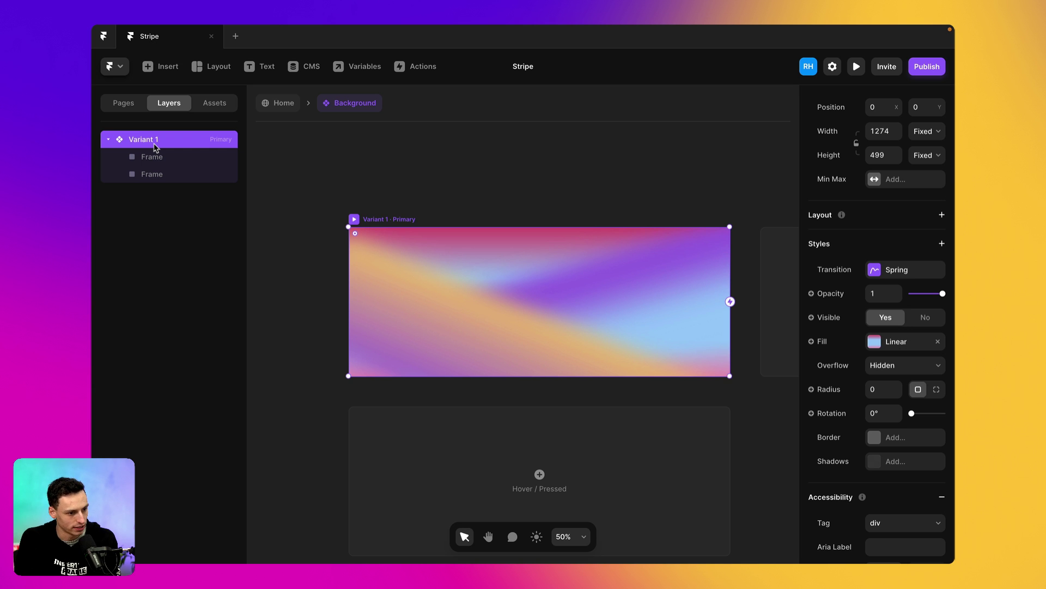
Draw a rectangle at the top of Variant 1 with a radial fill fading to 0% alpha
key(r)
drag(426, 238, 522, 320)
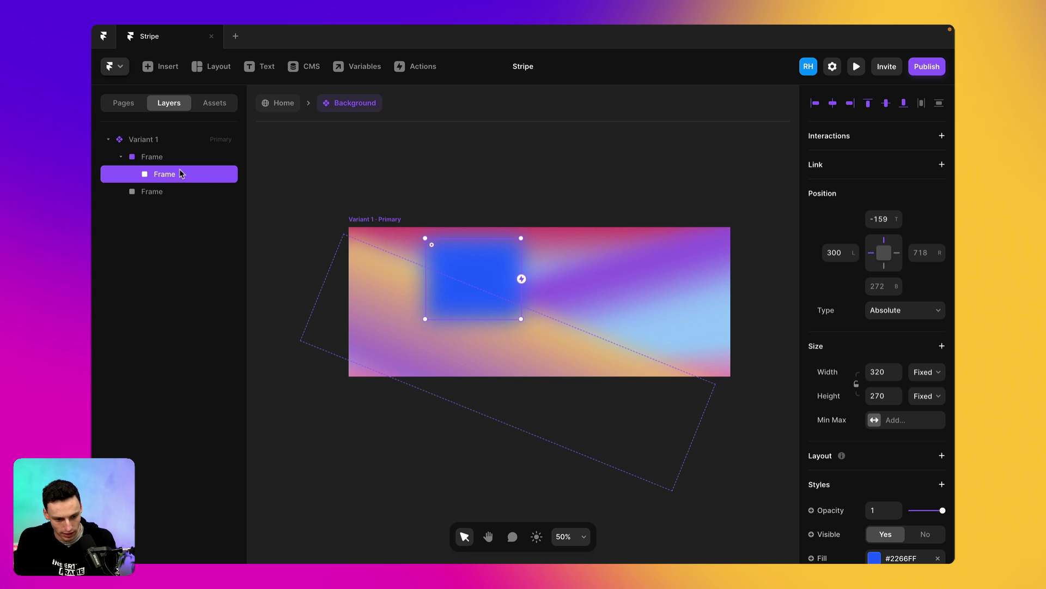
drag(183, 174, 163, 154)
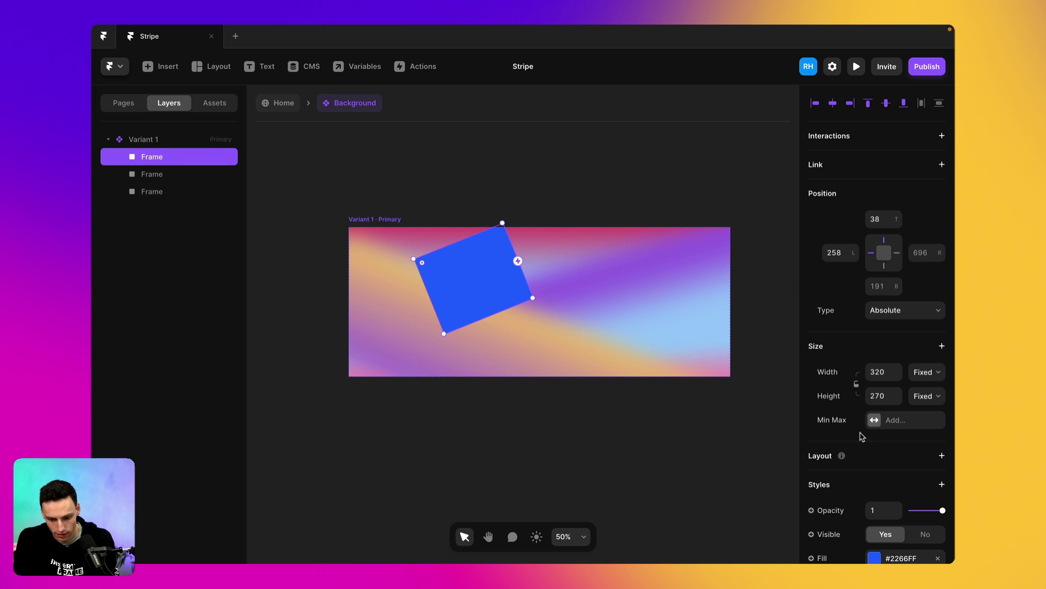
scroll(930, 503, down, 3)
scroll(930, 503, down, 1)
click(894, 458)
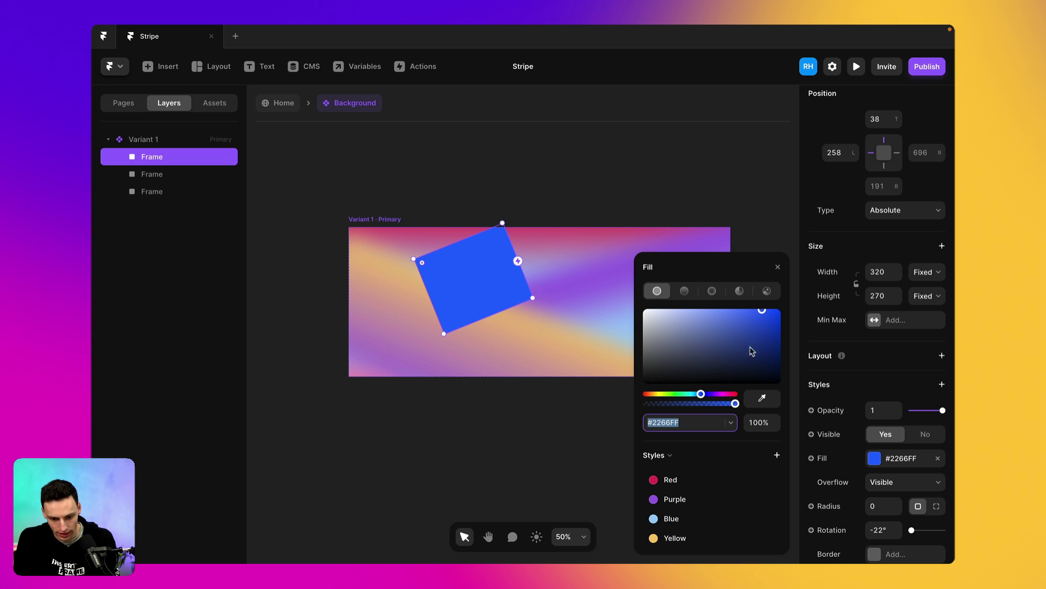
click(711, 292)
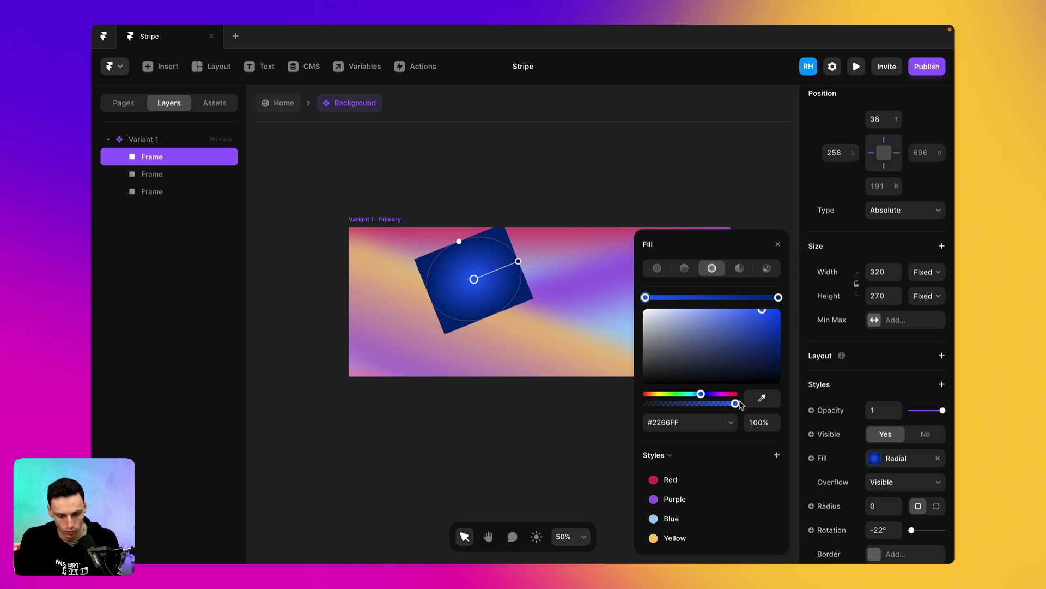
click(779, 297)
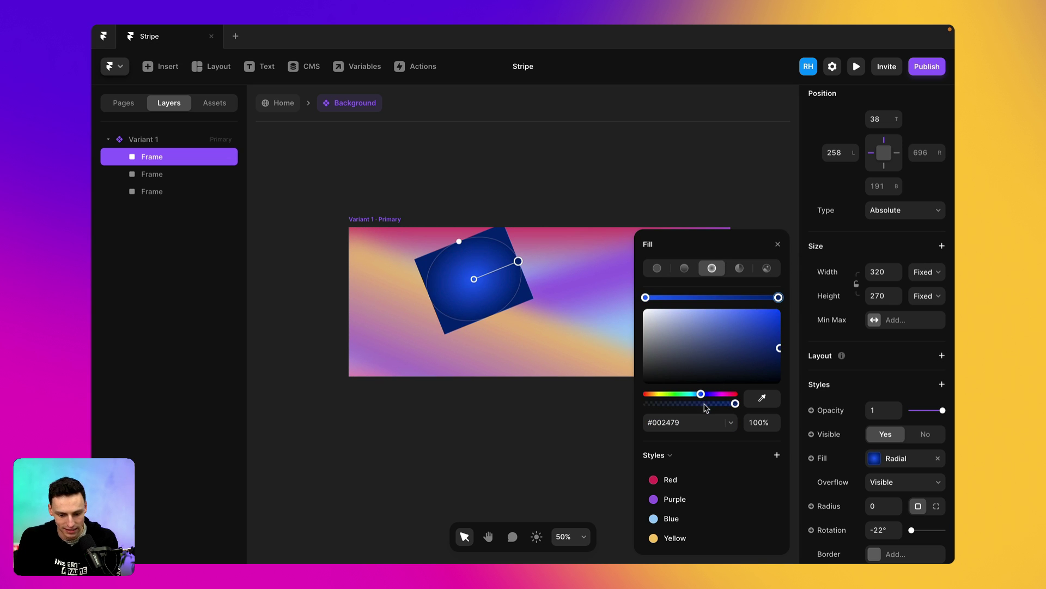
drag(704, 406, 580, 400)
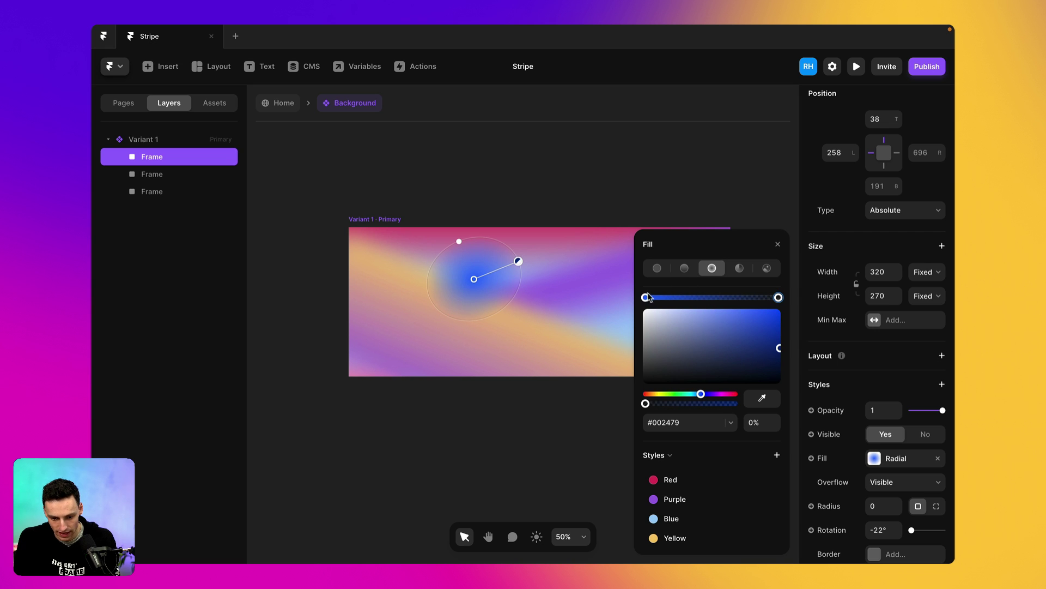
Make the inner stop a lightened Blue (#A7BCD8) and add a middle stop further out
click(647, 298)
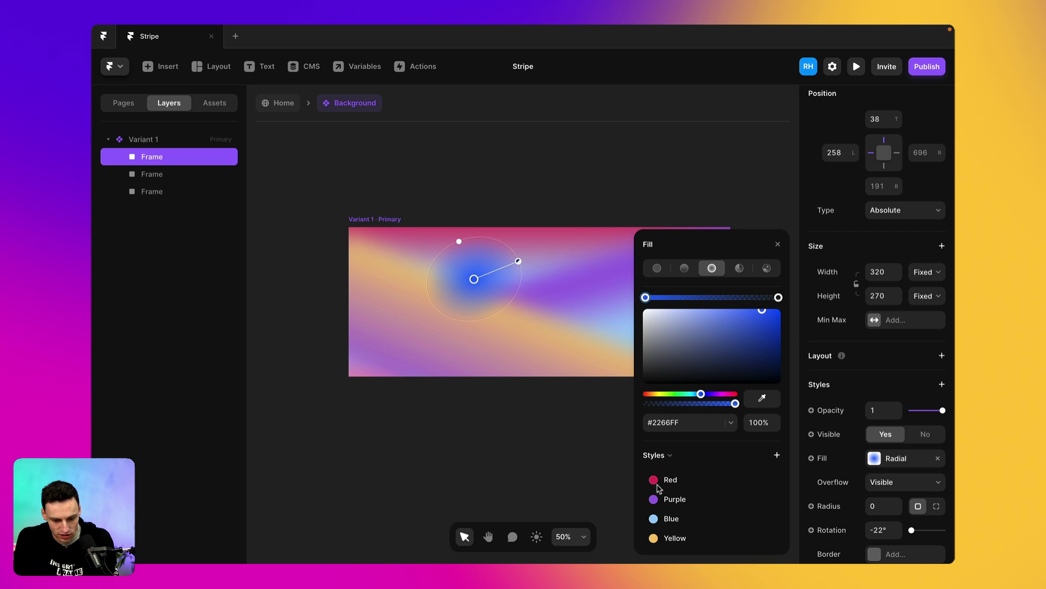
click(654, 481)
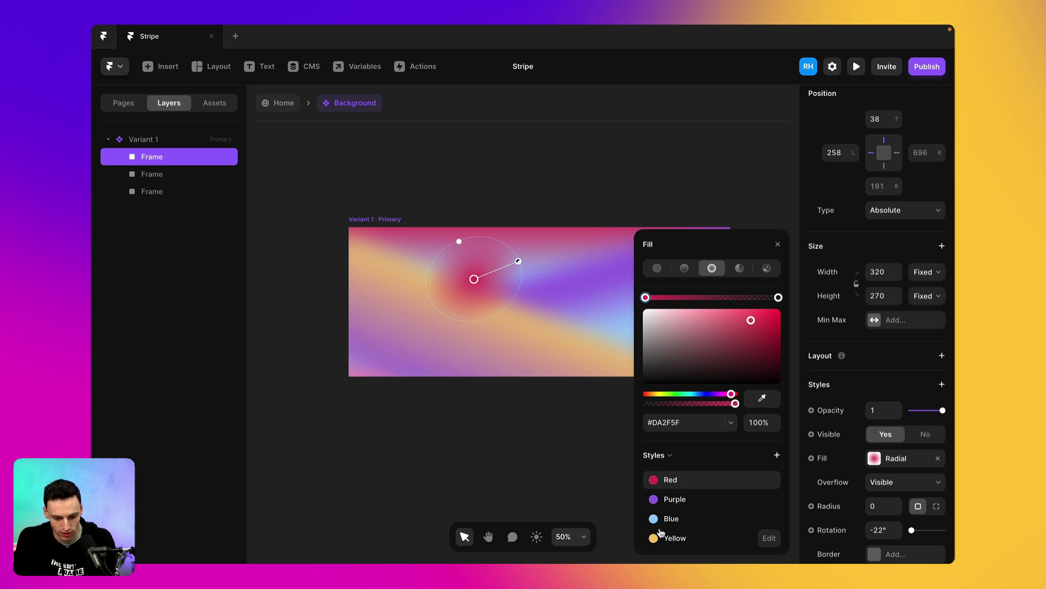
click(657, 498)
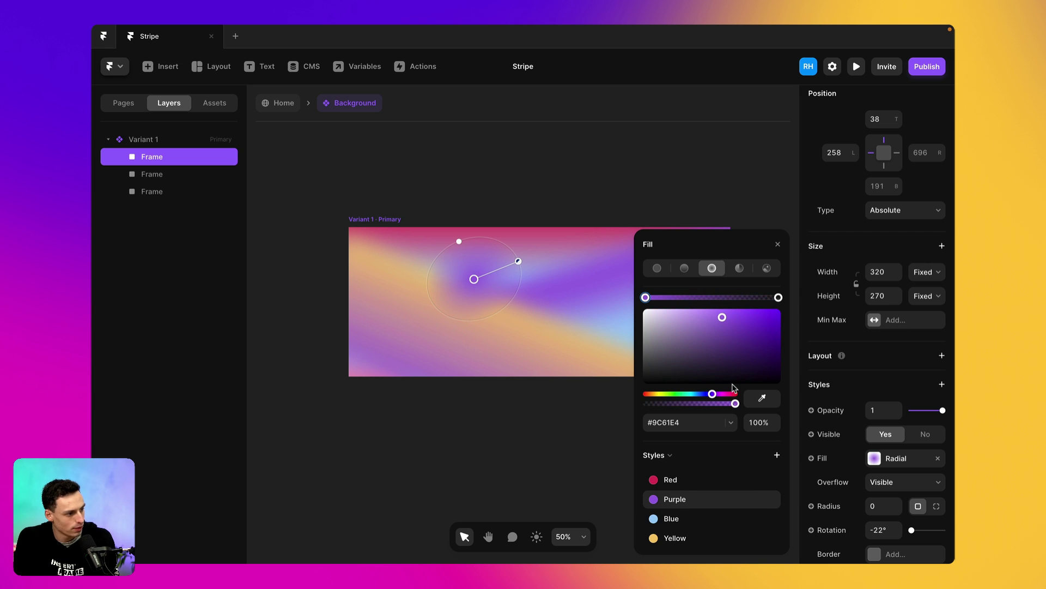
click(655, 518)
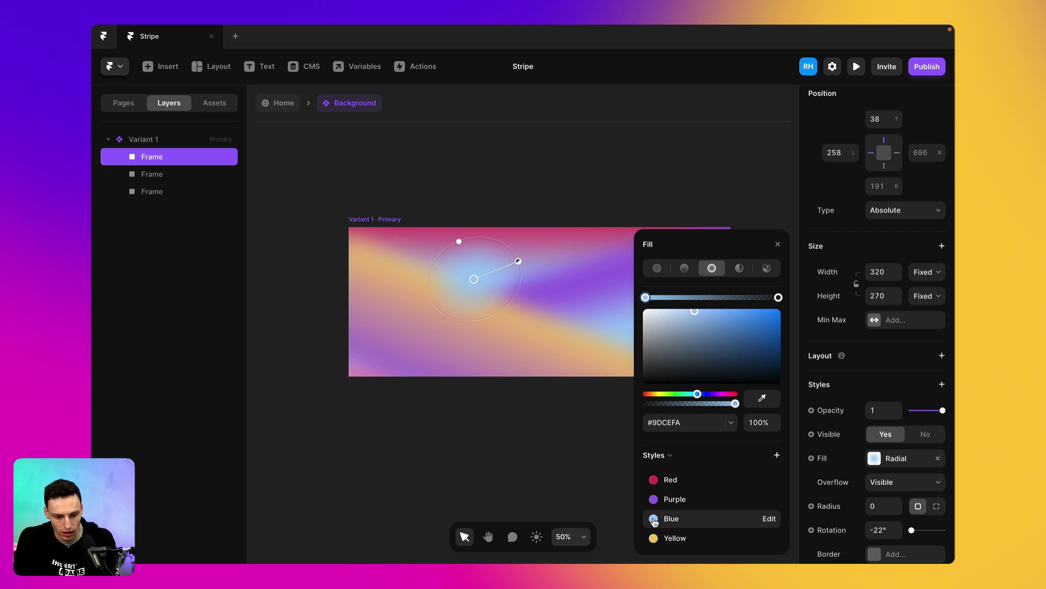
drag(725, 333, 664, 308)
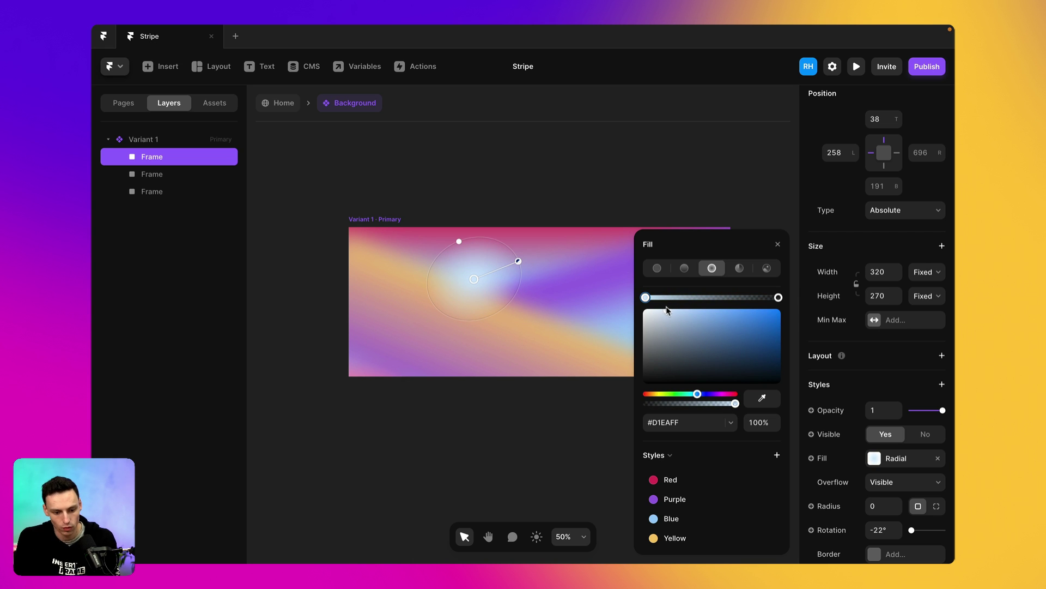
drag(494, 279, 517, 269)
drag(166, 174, 164, 179)
Give the second rotated frame in the Background's first variant a Blur filter of 41
click(501, 191)
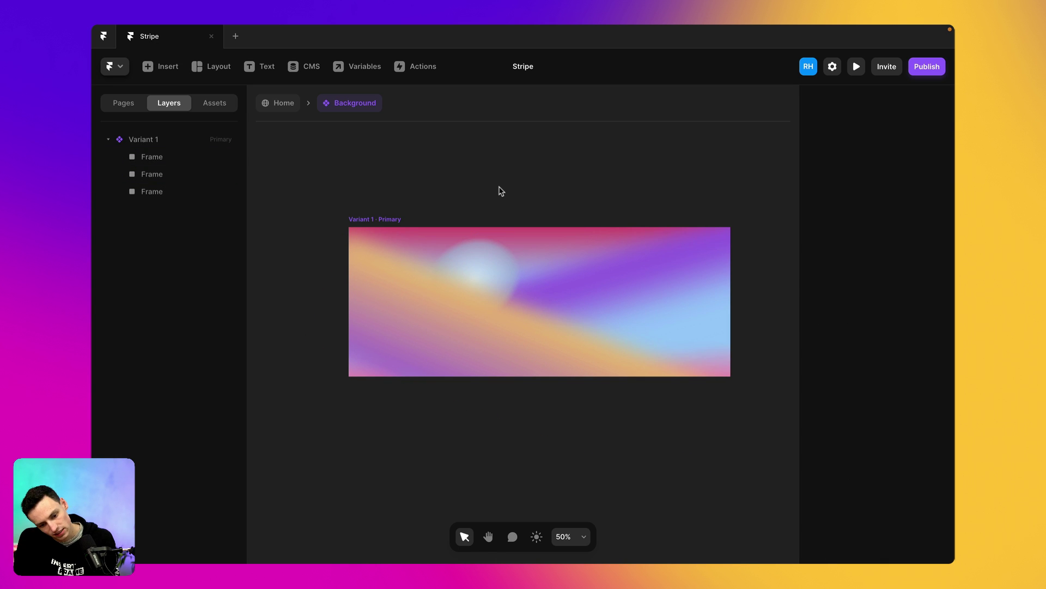
click(482, 267)
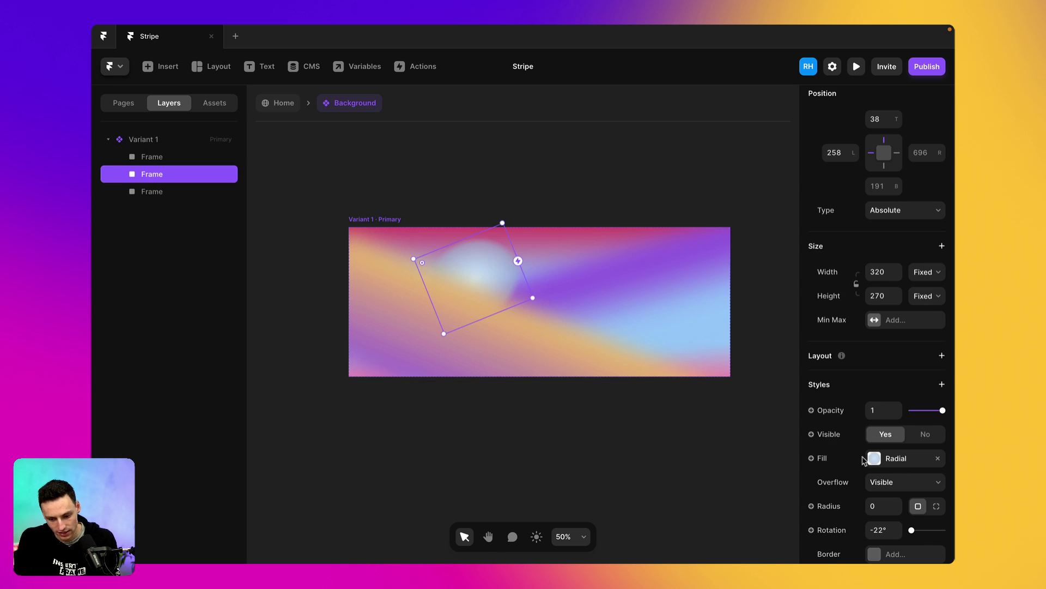
scroll(864, 460, down, 3)
click(941, 222)
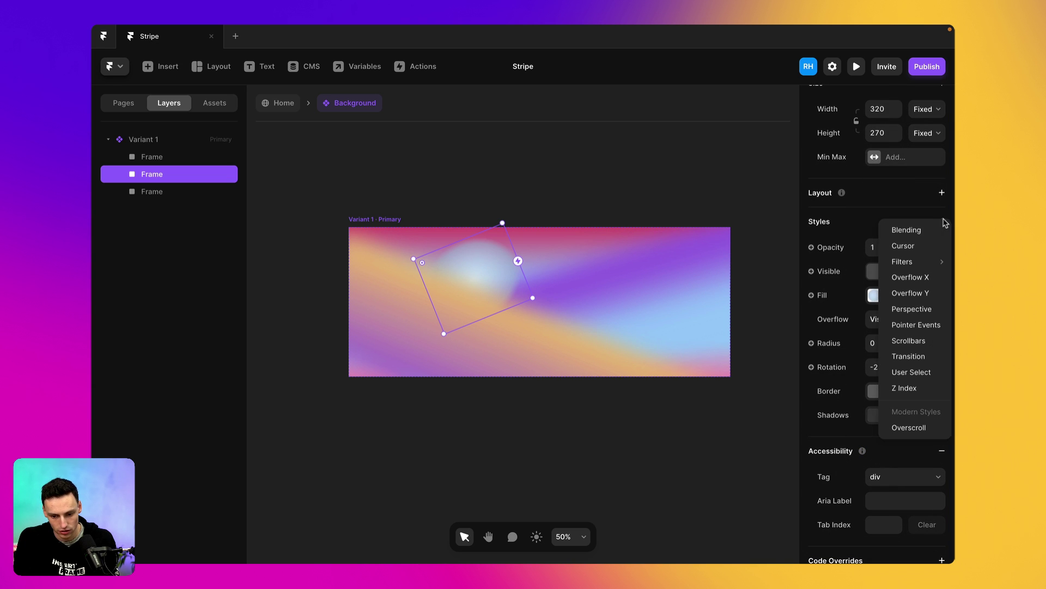
mouse_move(933, 270)
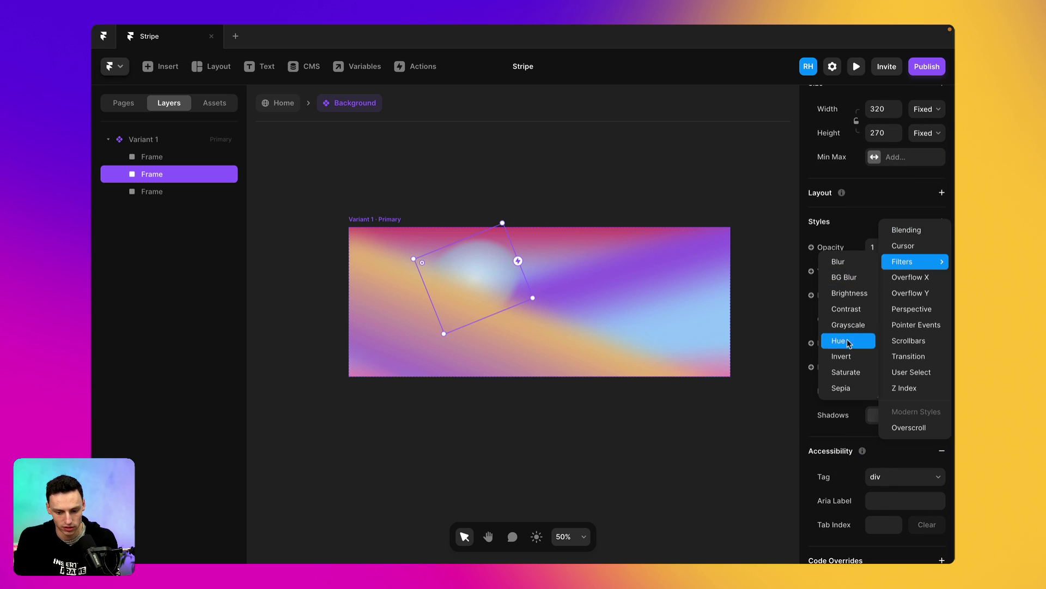
click(854, 268)
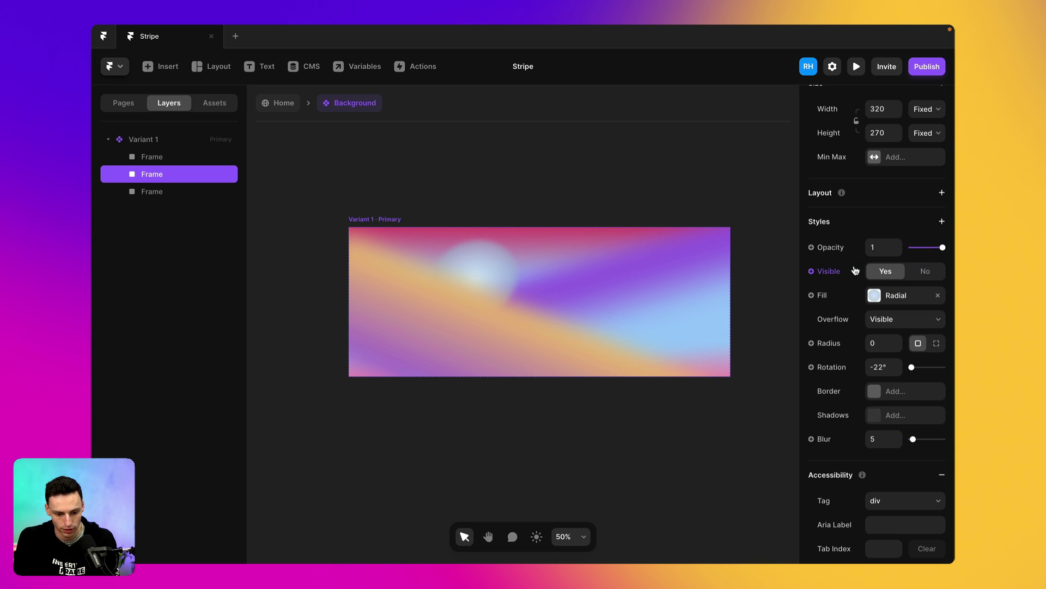
drag(914, 441, 922, 442)
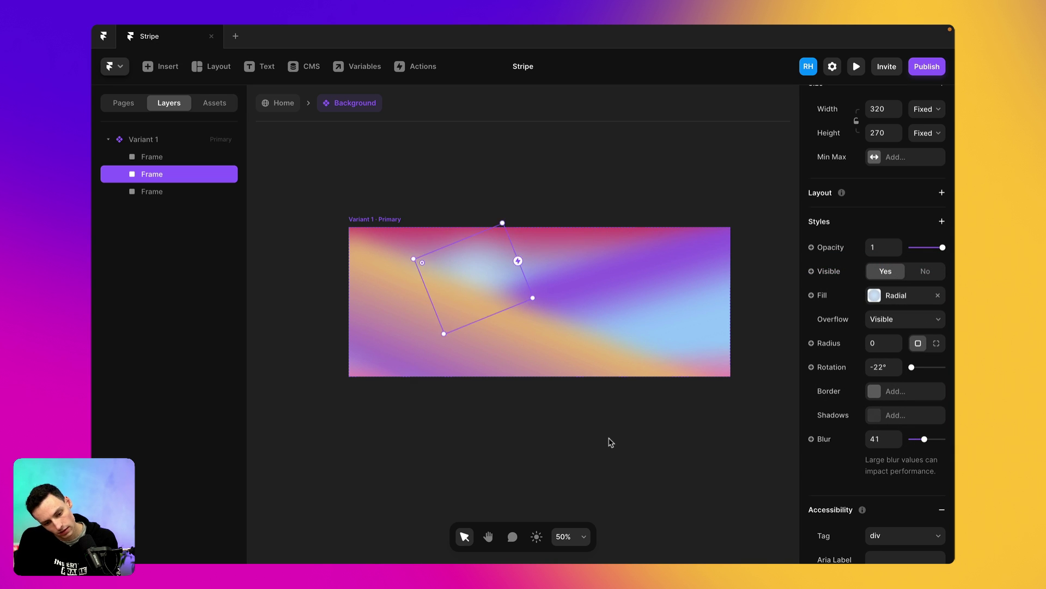
click(611, 443)
Go back to the Home page and preview the hero's blurred gradient background
click(284, 104)
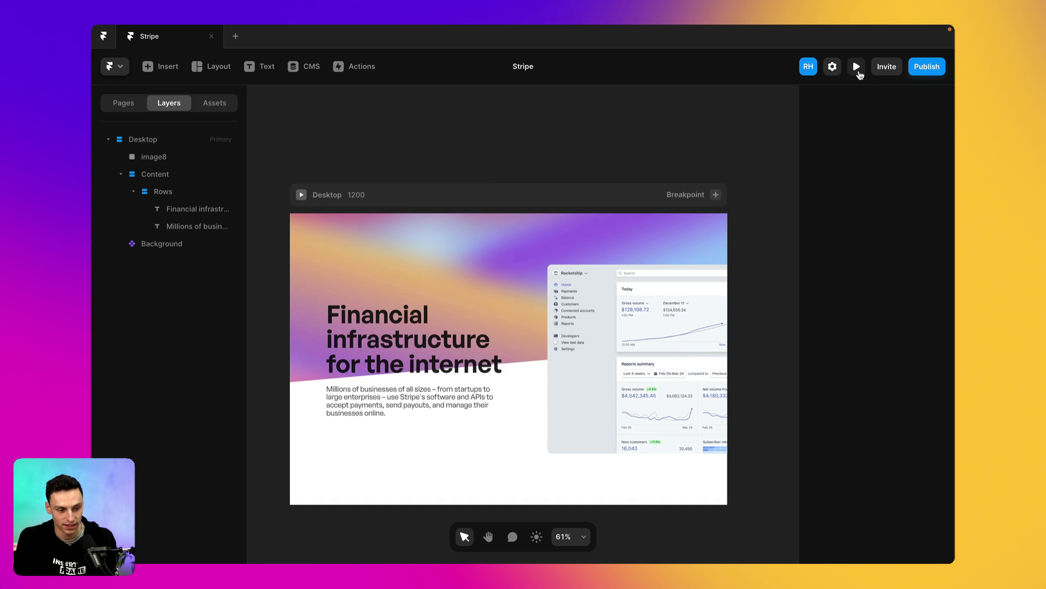
click(856, 67)
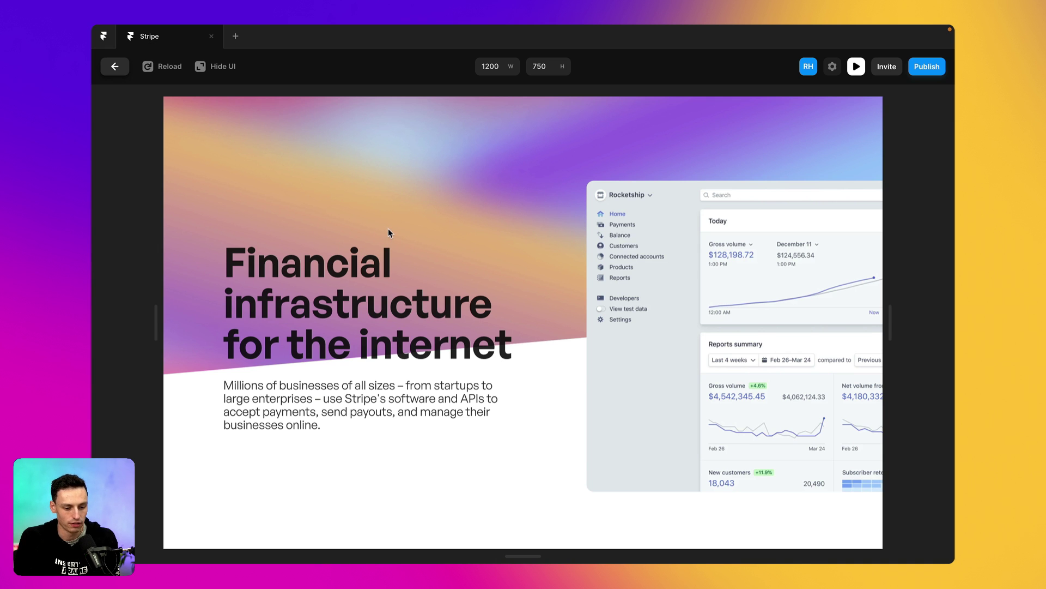
click(115, 67)
Back in the editor, select the hero's Background layer
click(430, 265)
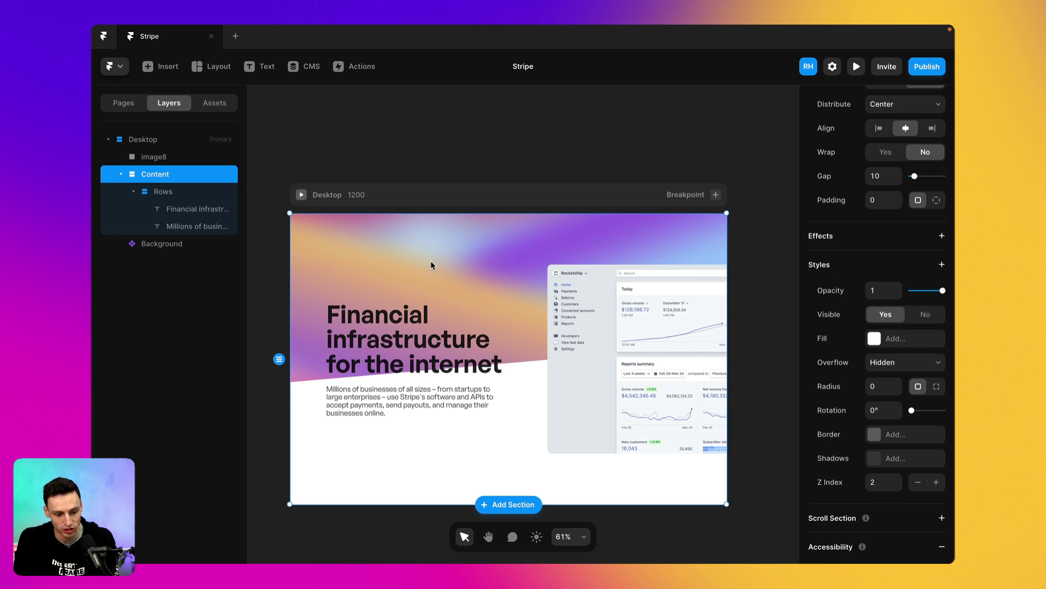
click(172, 245)
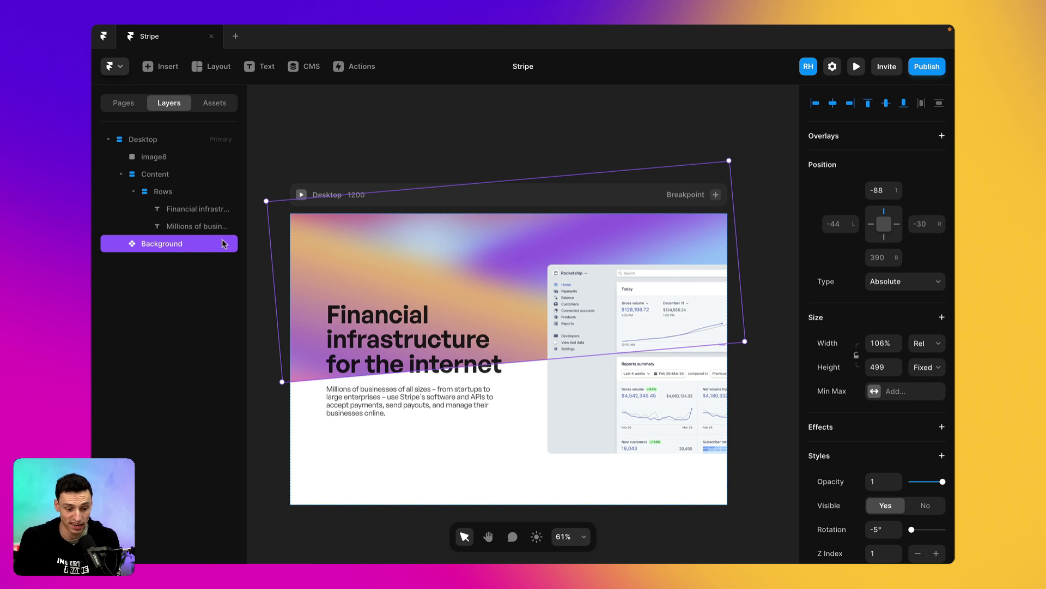
click(348, 266)
click(191, 248)
click(188, 246)
click(121, 244)
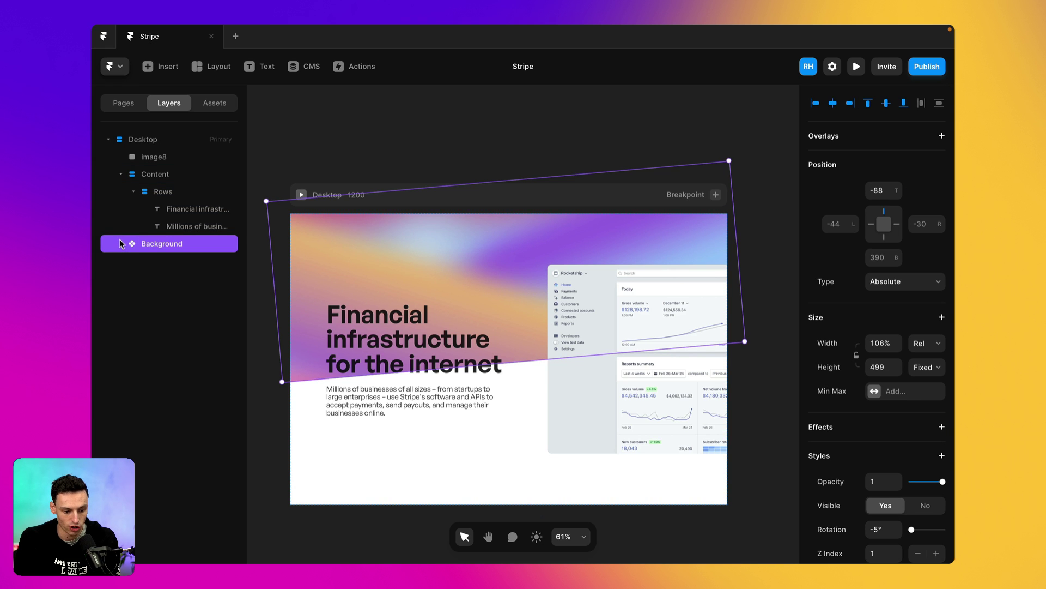
Open the Background component from Assets and add a Variant 2
right_click(300, 247)
key(Escape)
click(222, 104)
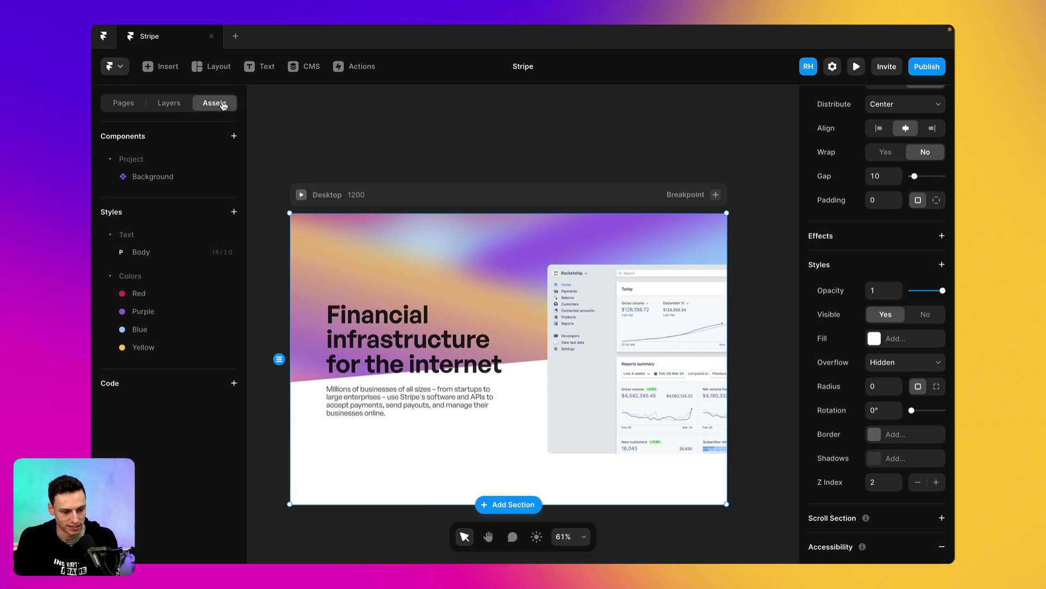
click(185, 176)
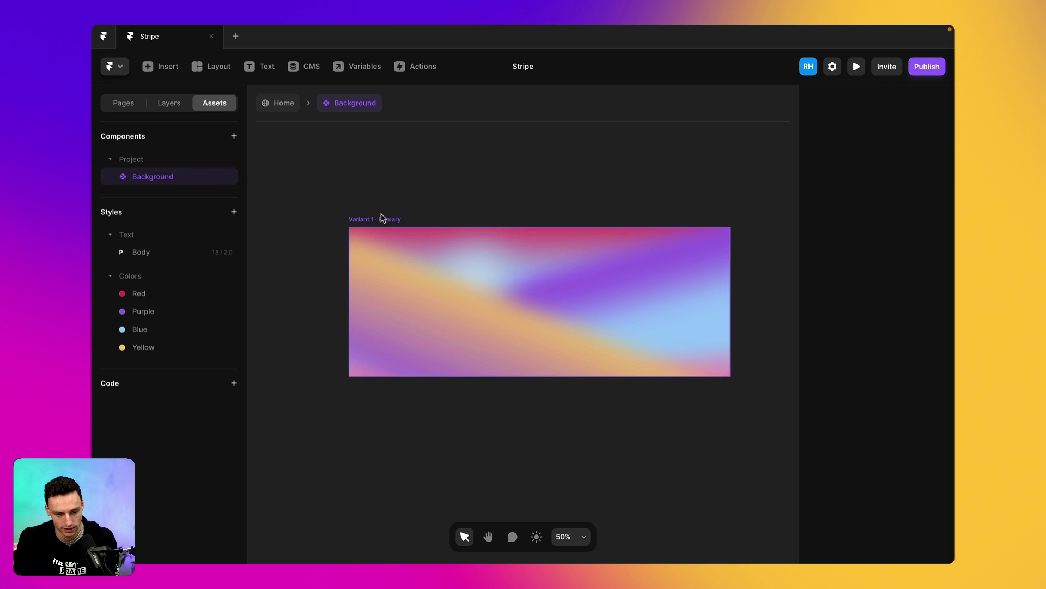
click(380, 220)
click(723, 302)
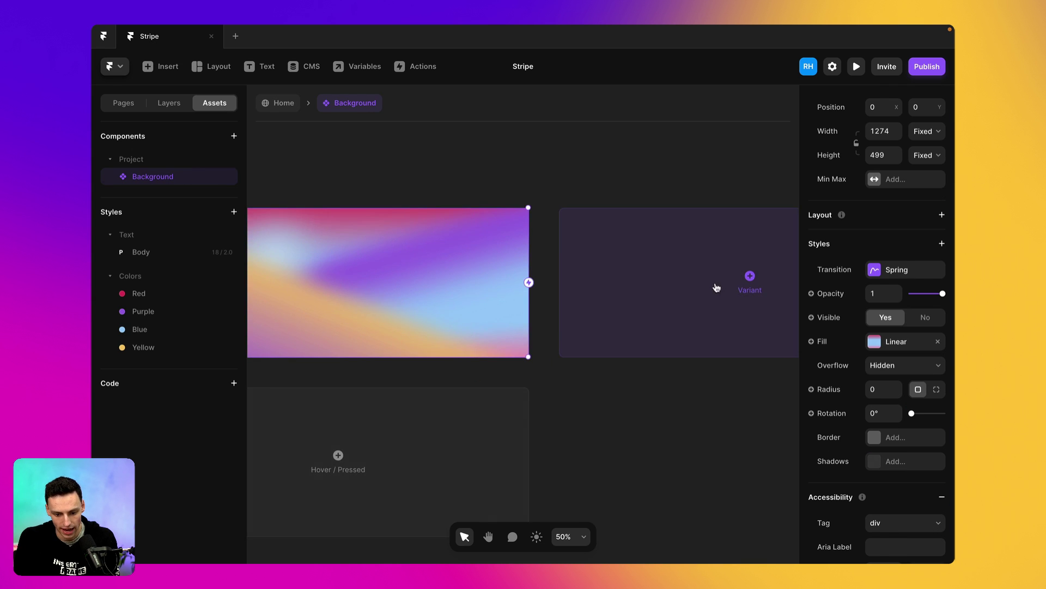
Rotate Variant 2's gradient layer to a steeper angle, reposition it, then return Home
click(430, 362)
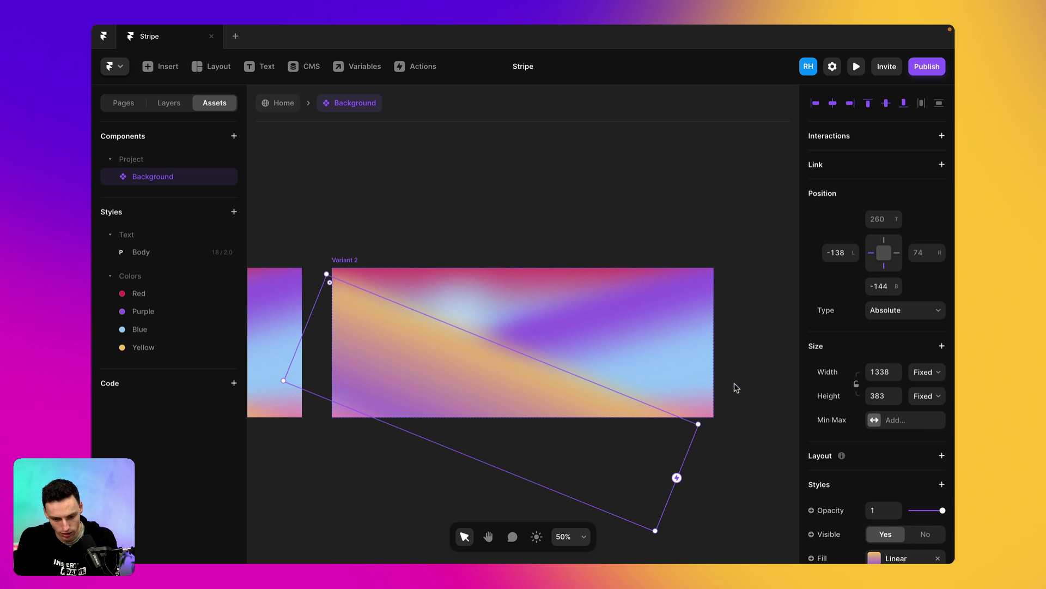
drag(703, 420, 443, 425)
drag(472, 389, 569, 409)
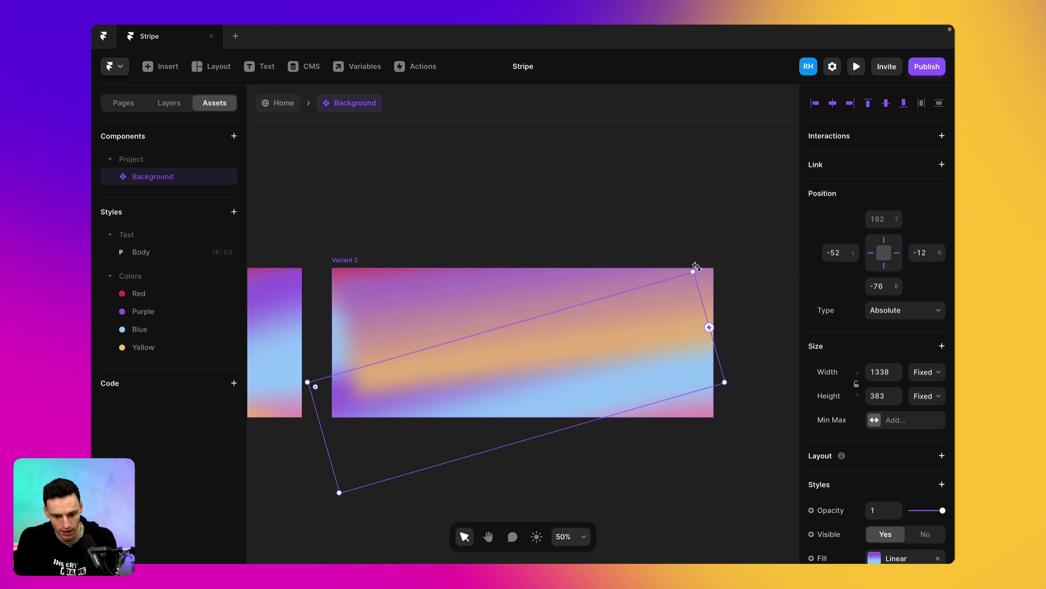
drag(696, 267, 436, 390)
drag(531, 381, 509, 406)
key(ctrl+z)
drag(502, 300, 559, 381)
scroll(671, 346, right, 3)
drag(703, 288, 719, 332)
drag(550, 350, 553, 346)
scroll(552, 346, left, 5)
click(283, 104)
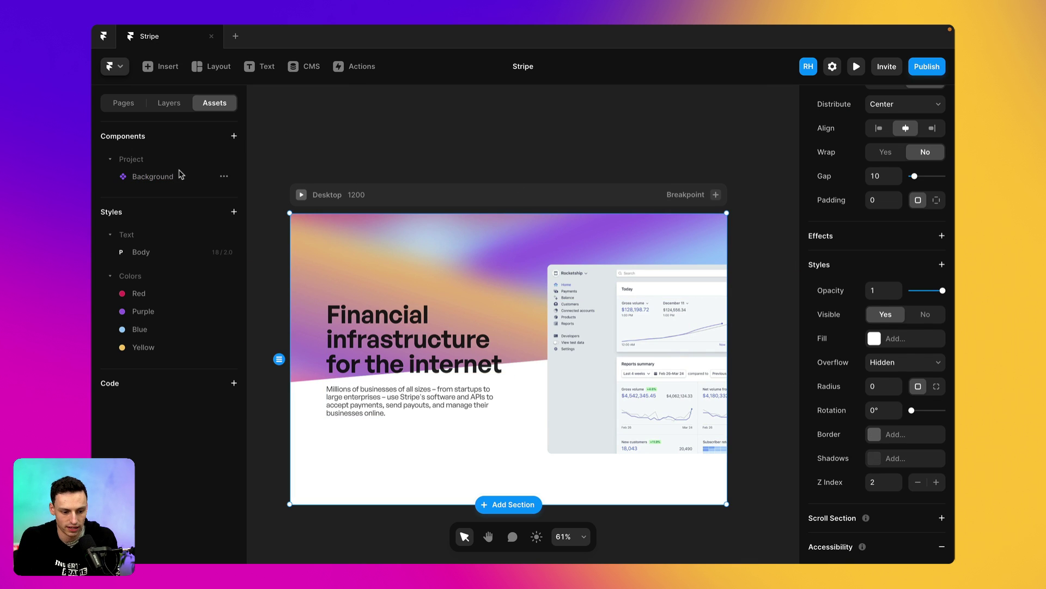
Reopen the Background component and apply the Blue style to the gradient layer's first stop
click(180, 175)
scroll(897, 550, down, 1)
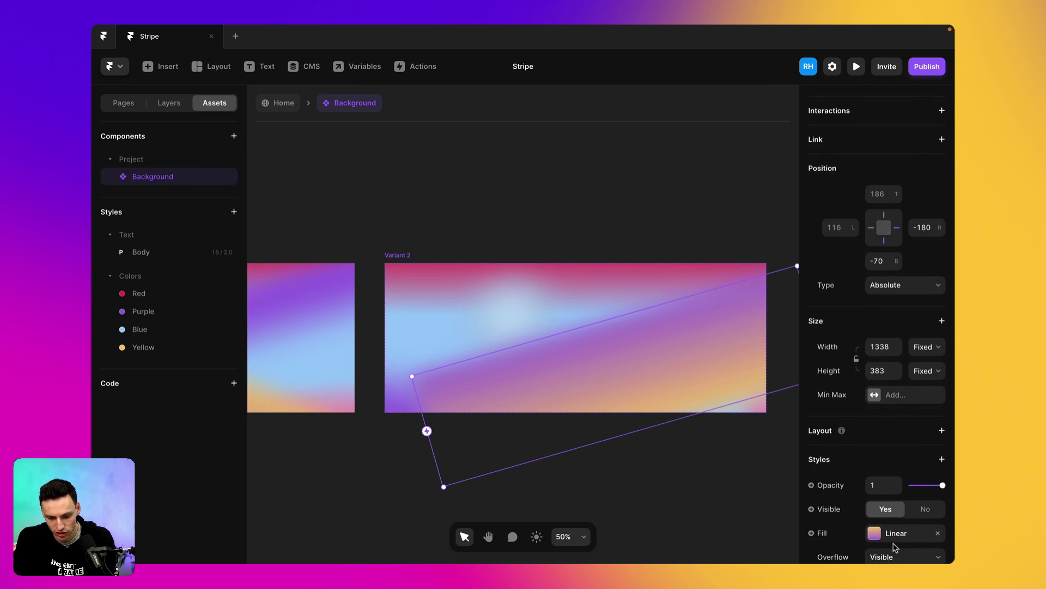
click(875, 532)
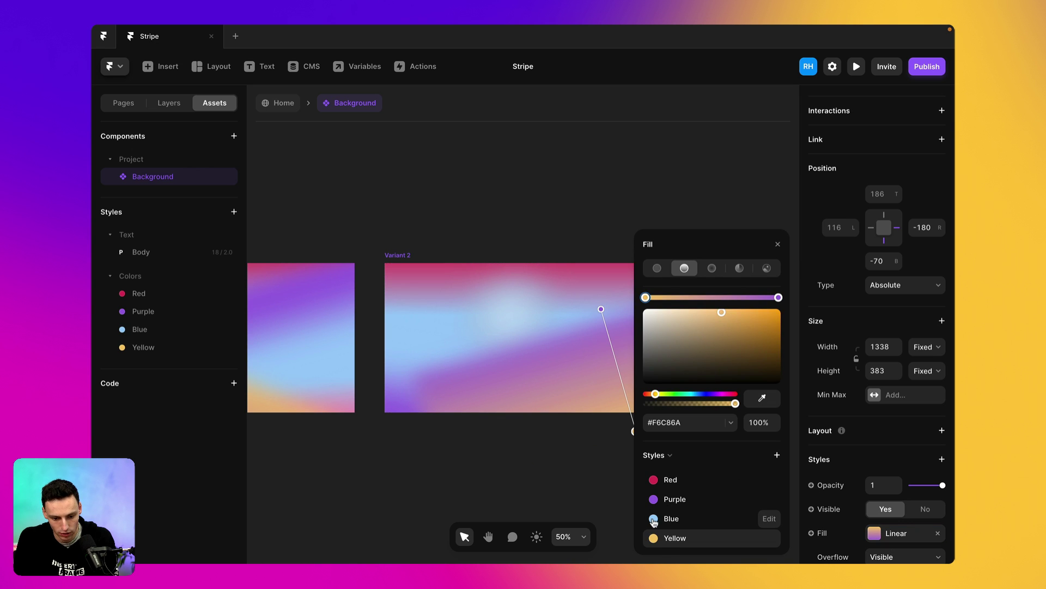
click(752, 518)
scroll(432, 334, right, 1)
Set the second Variant 2 frame's radial gradient stop to the Red style
click(431, 332)
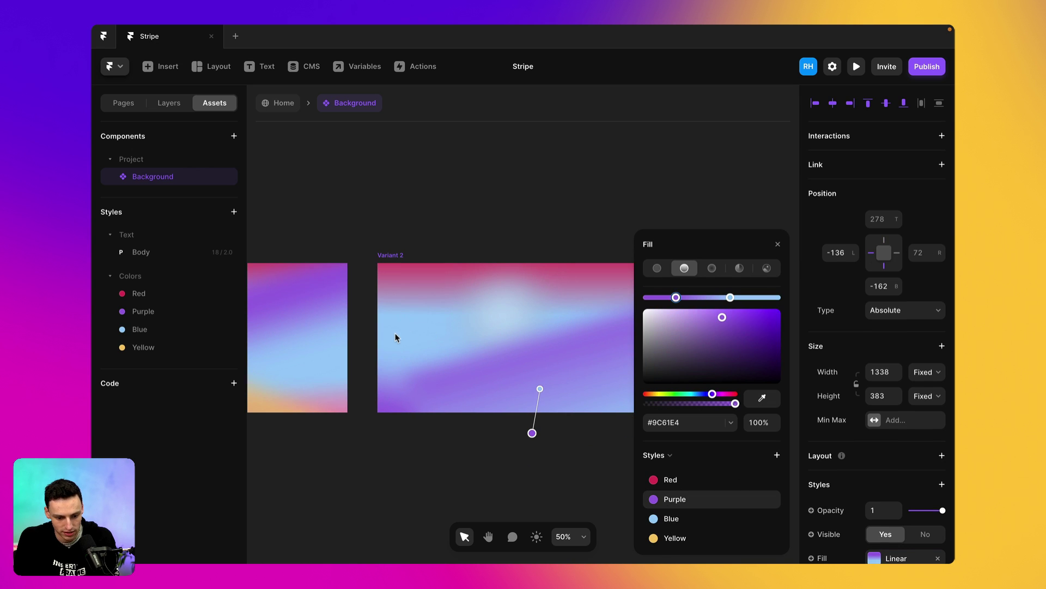
click(174, 105)
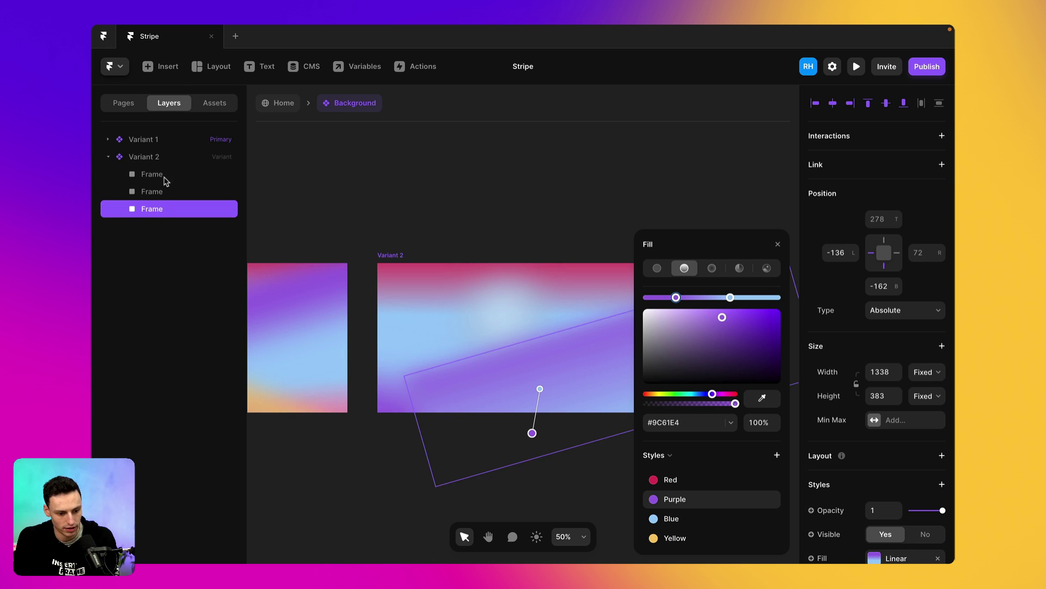
click(163, 190)
click(670, 480)
Recolour the first Variant 2 frame's light-blue gradient stop to Yellow #F6C86A
click(512, 314)
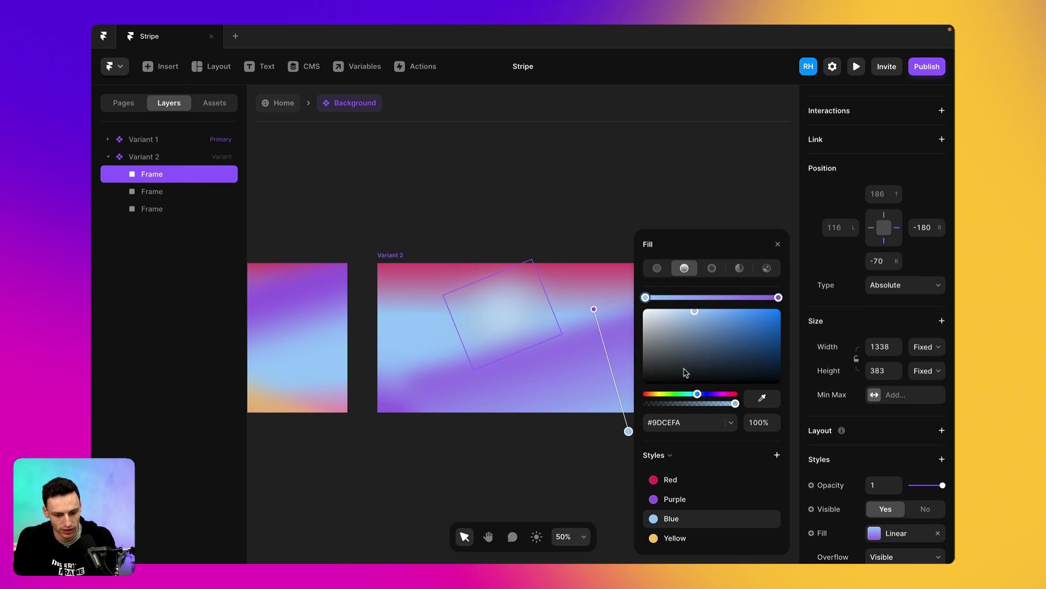
click(657, 499)
click(654, 518)
click(652, 538)
Check the fills of Variant 2's three frames
click(151, 209)
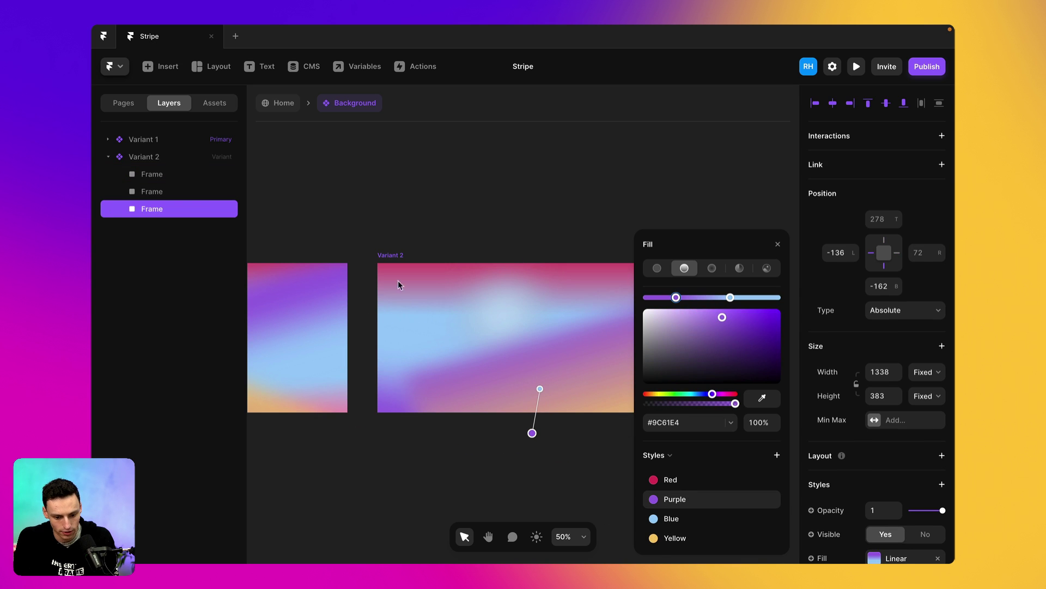
click(205, 191)
click(200, 175)
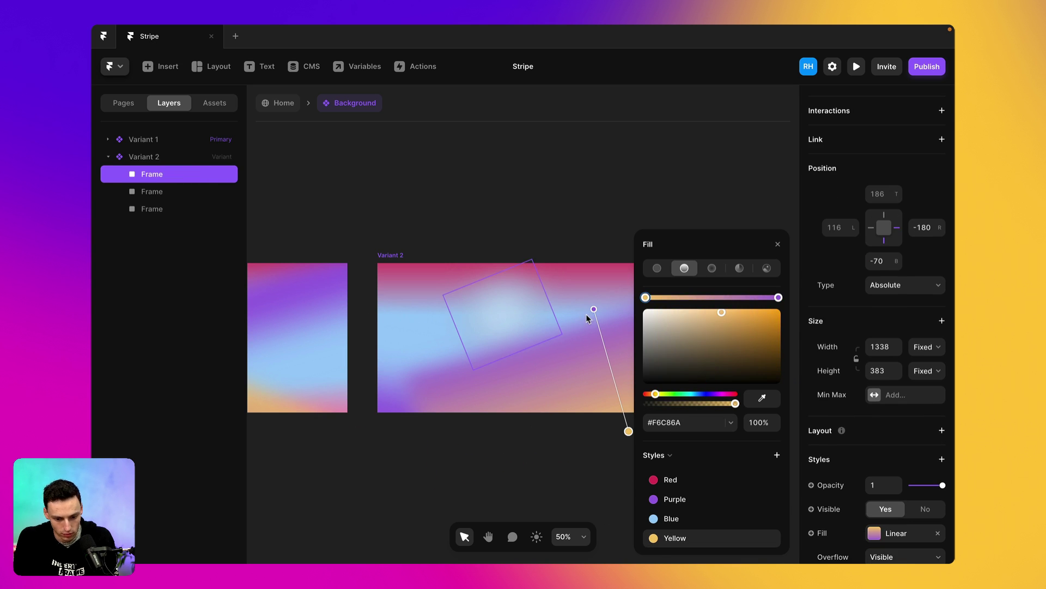
click(185, 209)
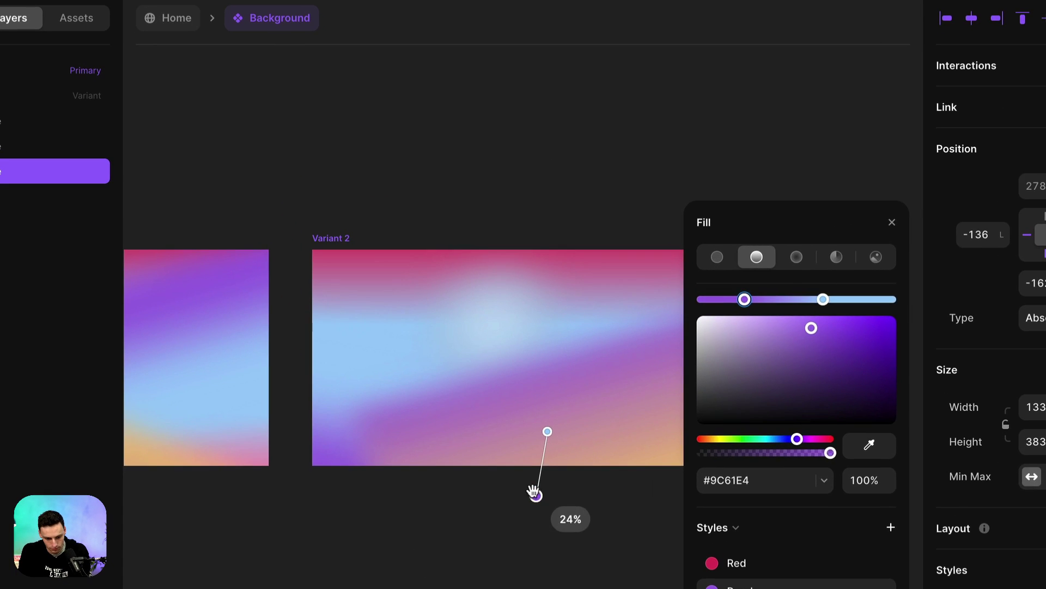
Duplicate Variant 2 into a new Variant 3 of the Background component
drag(534, 495, 459, 396)
click(616, 182)
scroll(616, 178, down, 5)
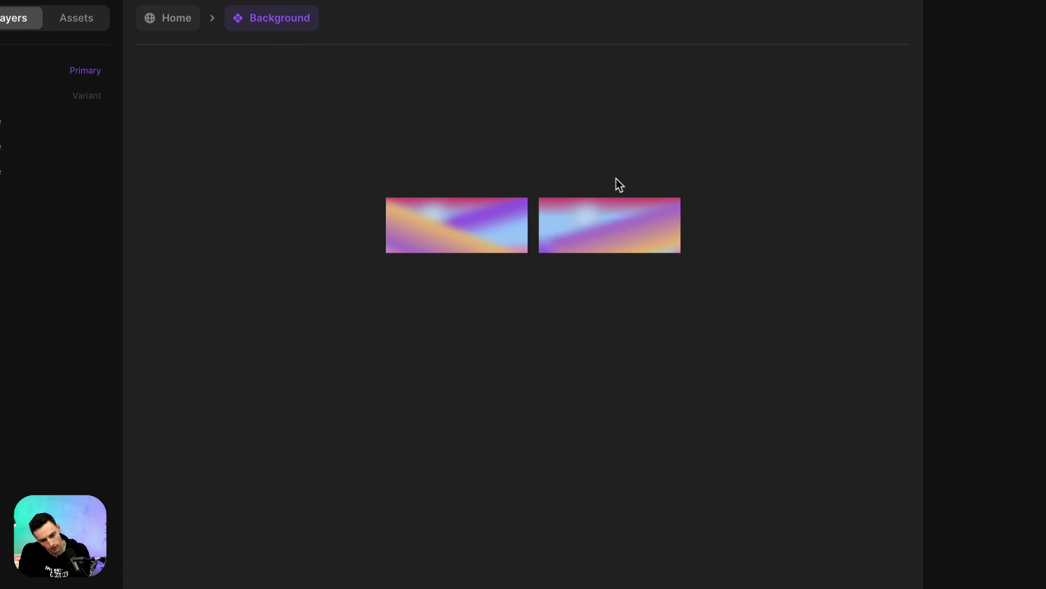
click(556, 197)
click(787, 246)
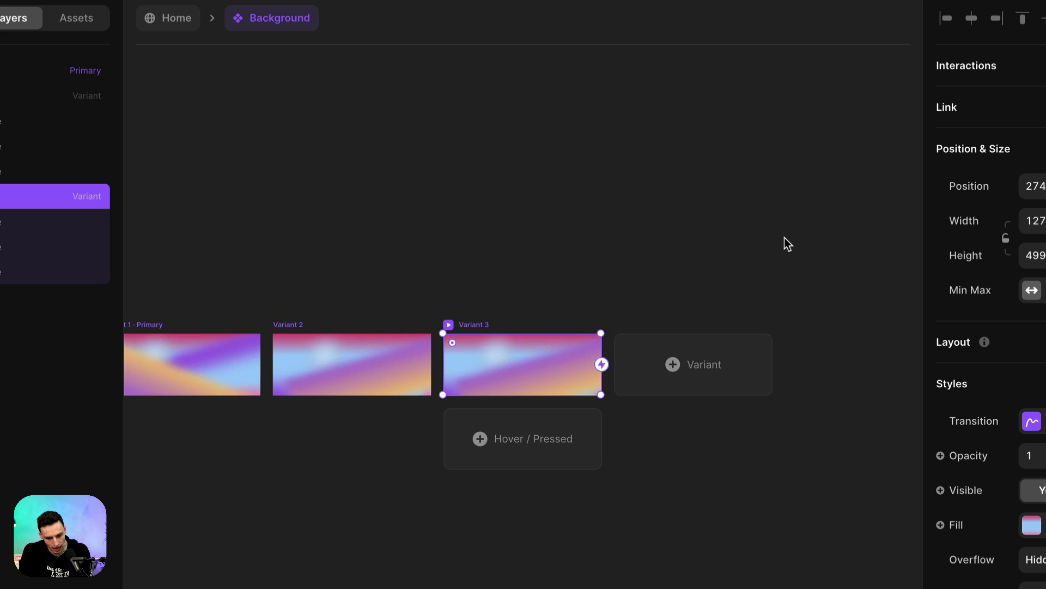
Set Variant 3's first and last gradient stops to the Purple style
scroll(583, 394, up, 3)
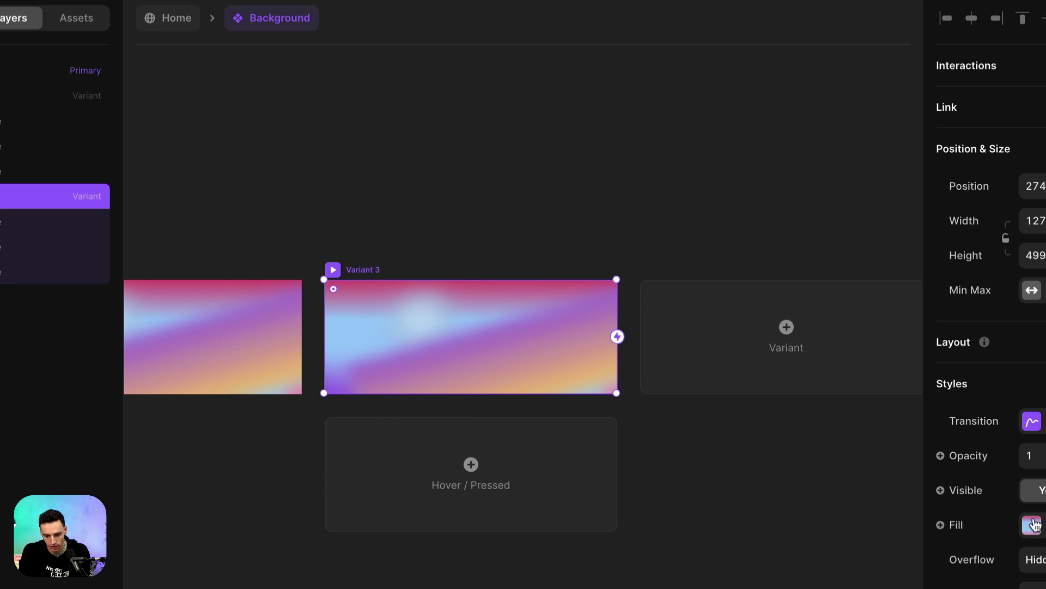
click(1032, 525)
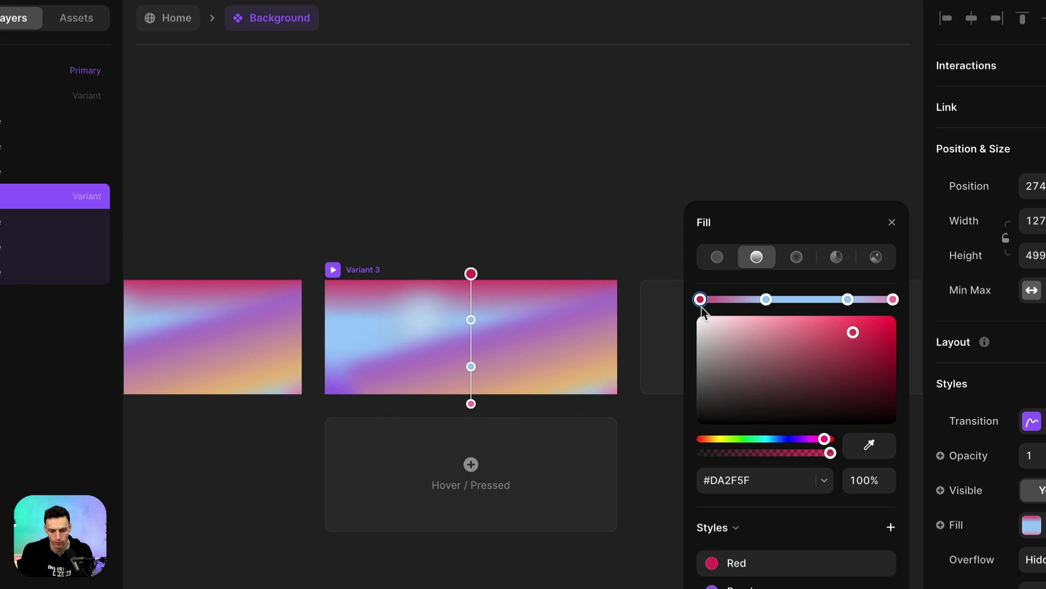
click(817, 586)
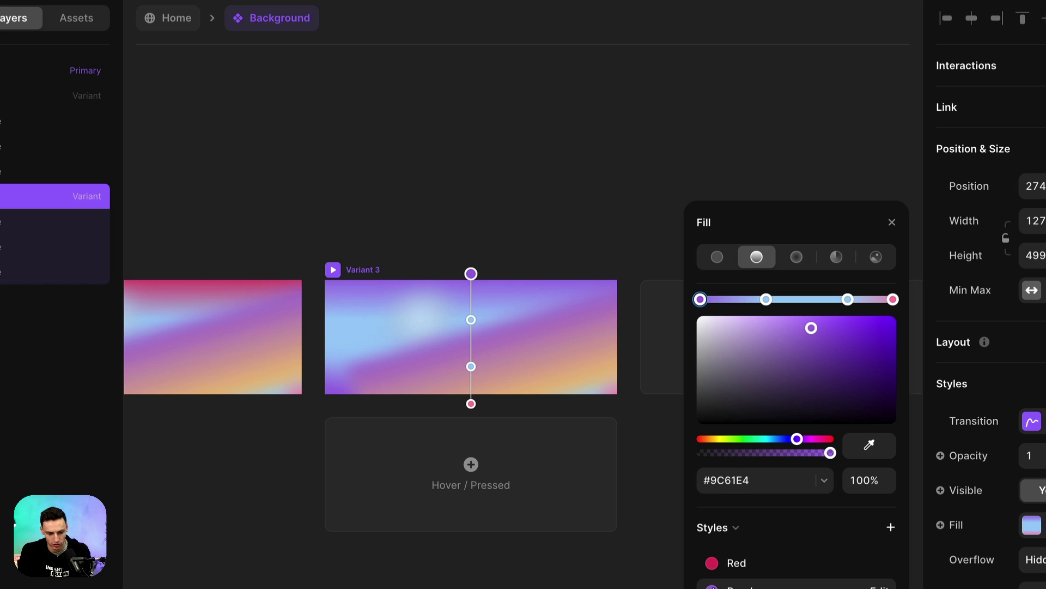
click(893, 300)
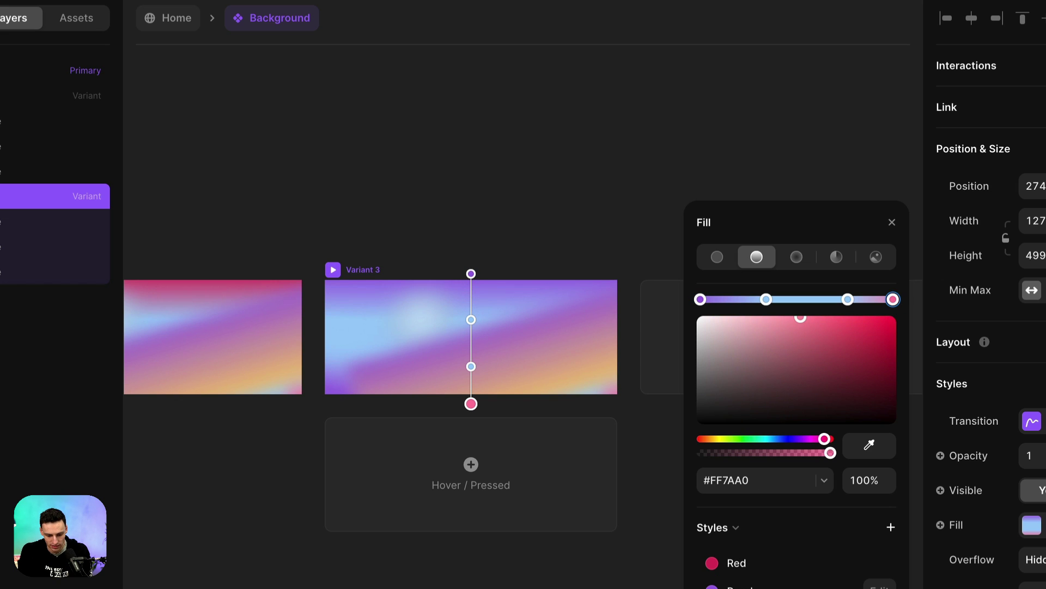
click(818, 586)
click(766, 299)
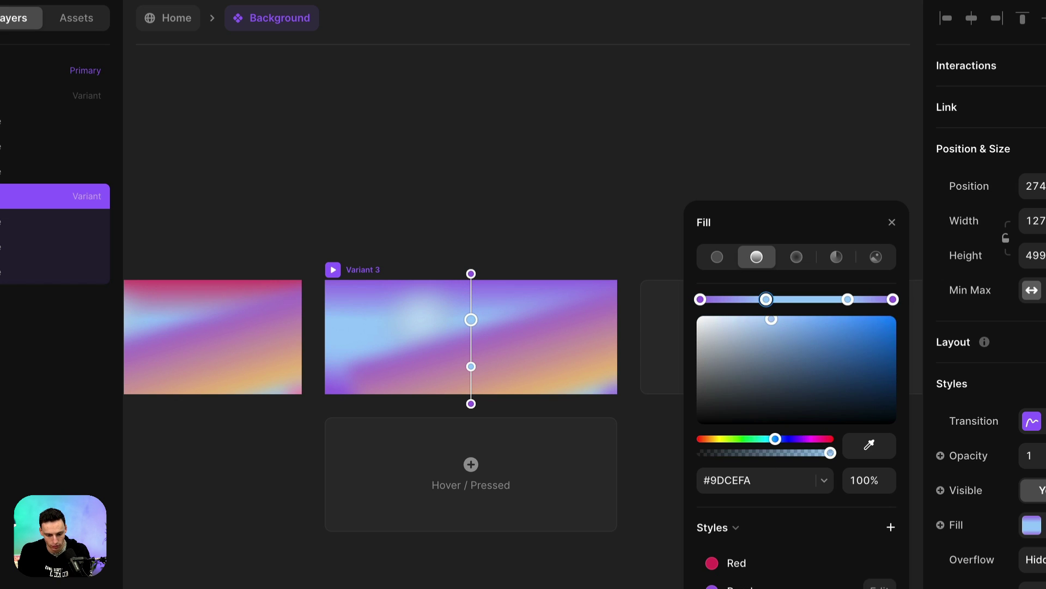
click(426, 314)
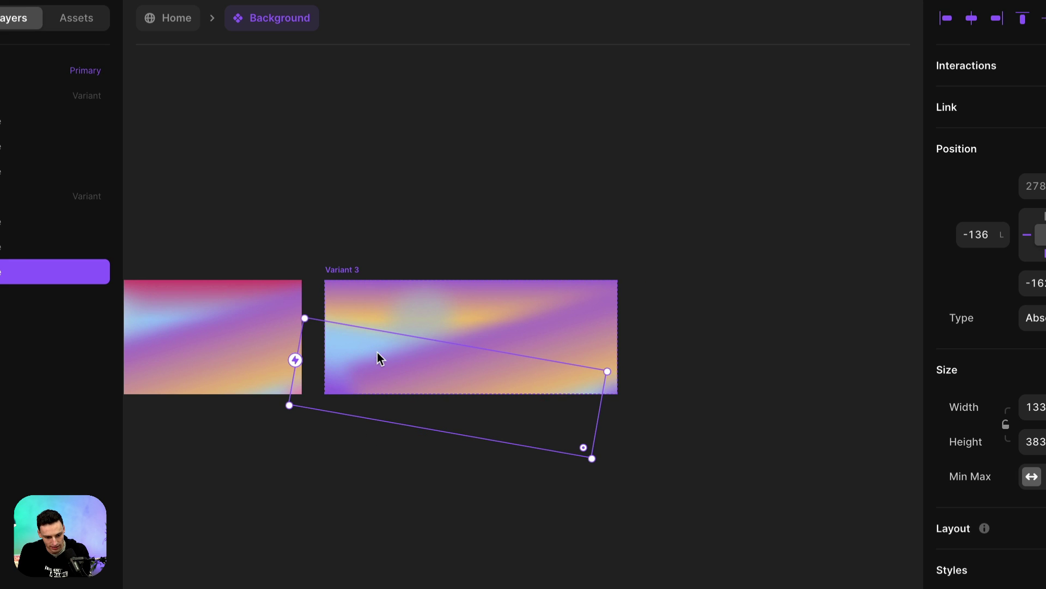
Move Variant 3's glow shape, rotate it to about 183° and stretch it to about 1501 wide
drag(381, 328, 403, 285)
drag(591, 336, 543, 370)
drag(624, 406, 593, 445)
drag(578, 409, 538, 297)
drag(334, 275, 300, 267)
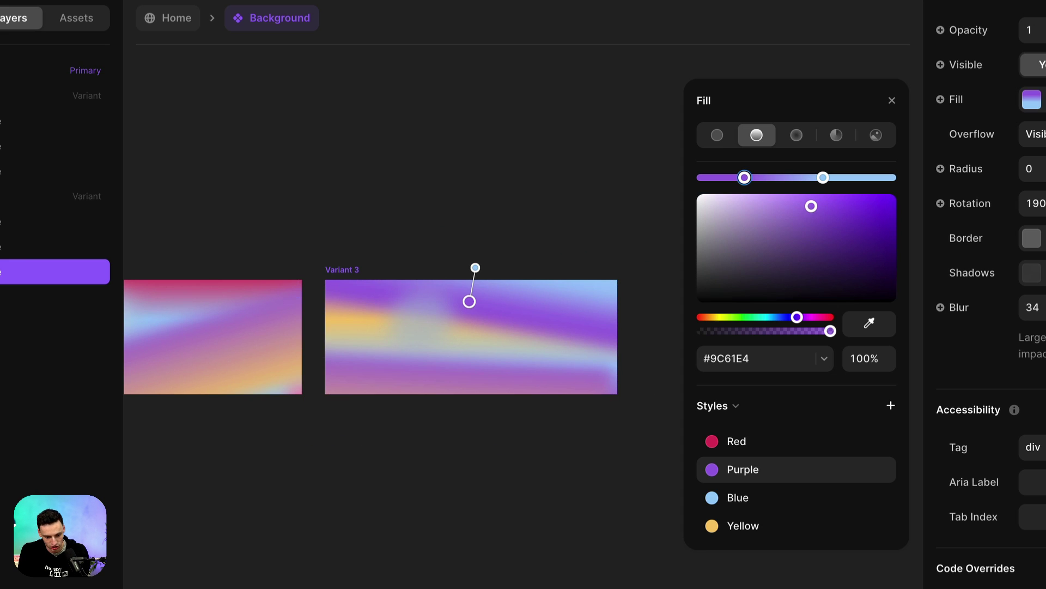
Fill the glow with Red, make its right stop Purple and shift that stop to about 60%
click(712, 444)
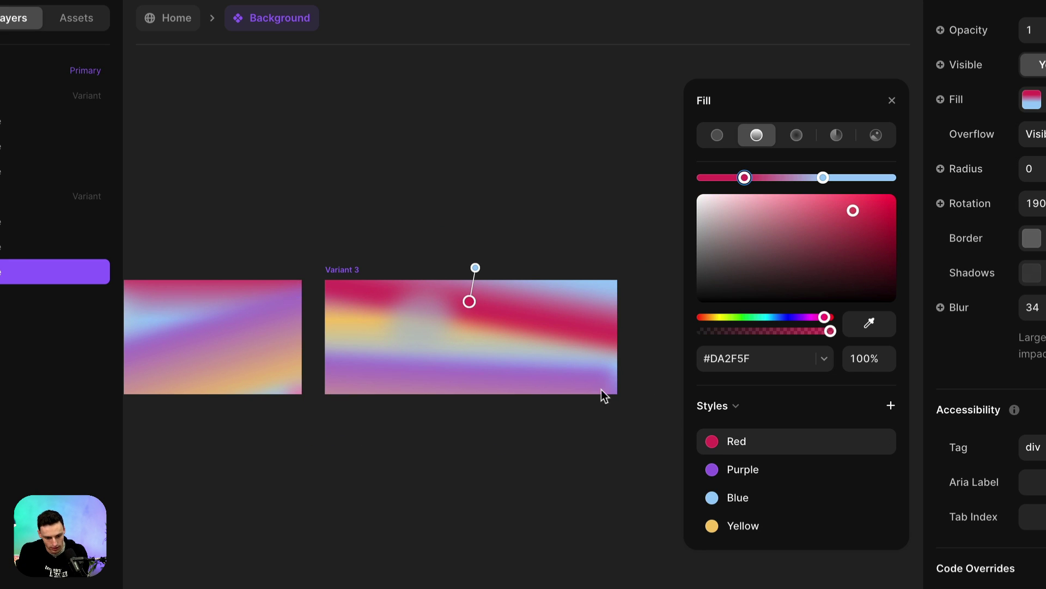
click(824, 178)
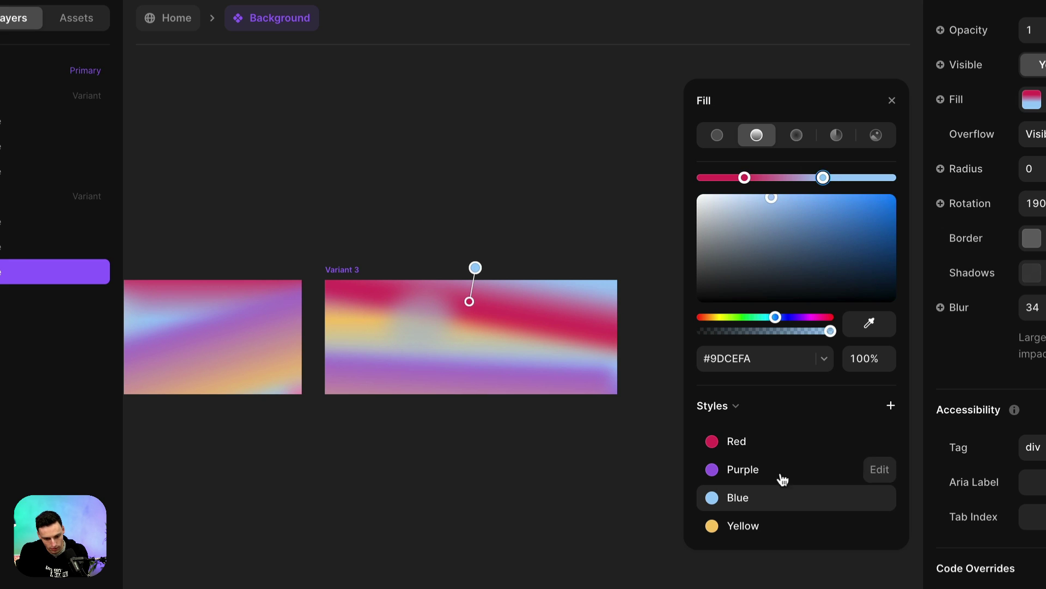
click(712, 469)
drag(475, 267, 503, 267)
Make the rotated stripe's right gradient stop Red #DA2F5F at 35% opacity
click(433, 374)
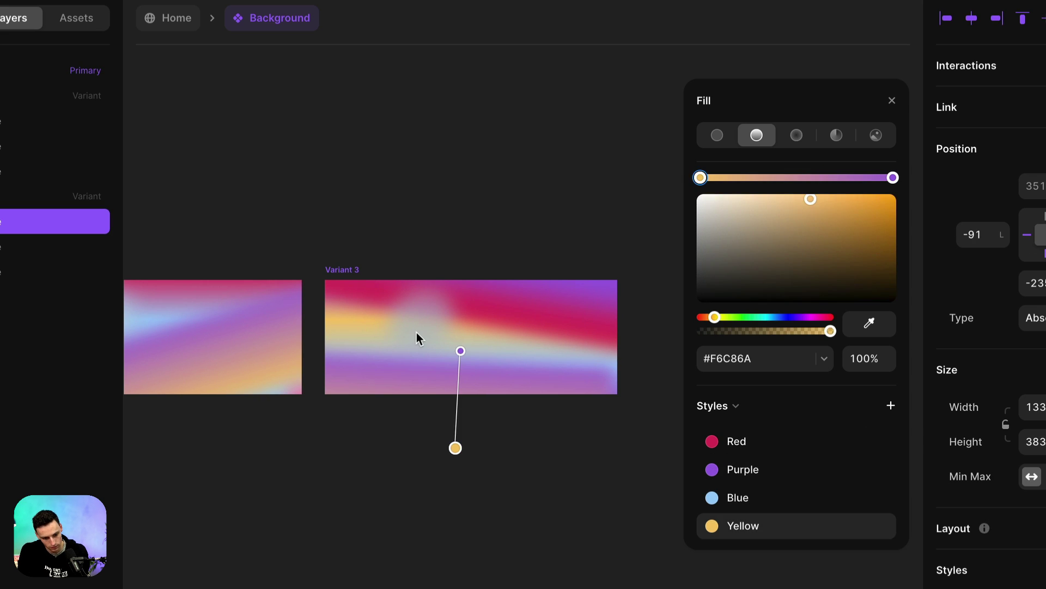
click(416, 332)
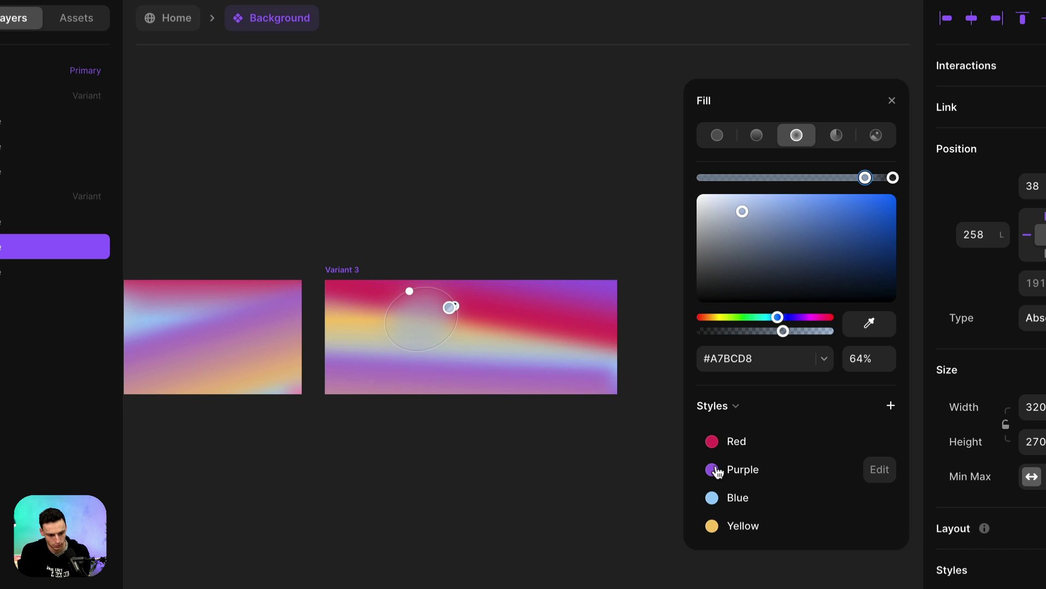
key(Escape)
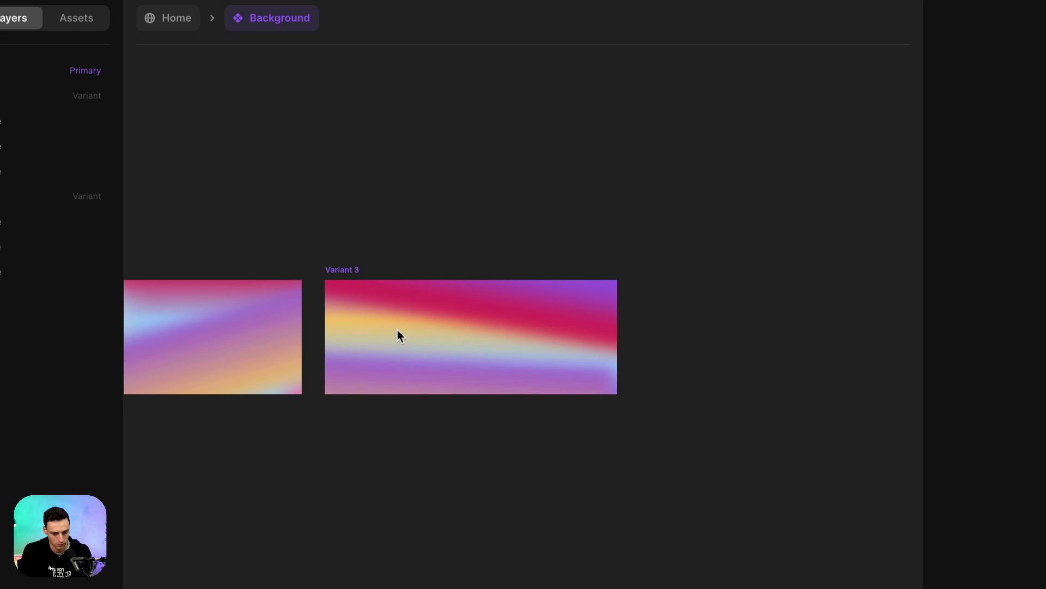
click(418, 376)
scroll(991, 297, down, 1)
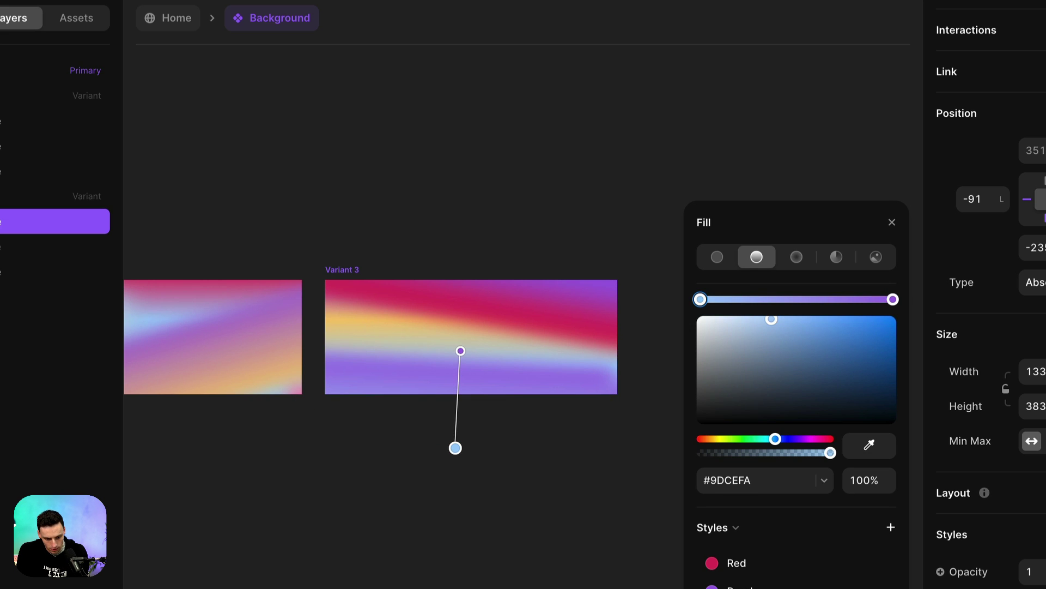
click(892, 300)
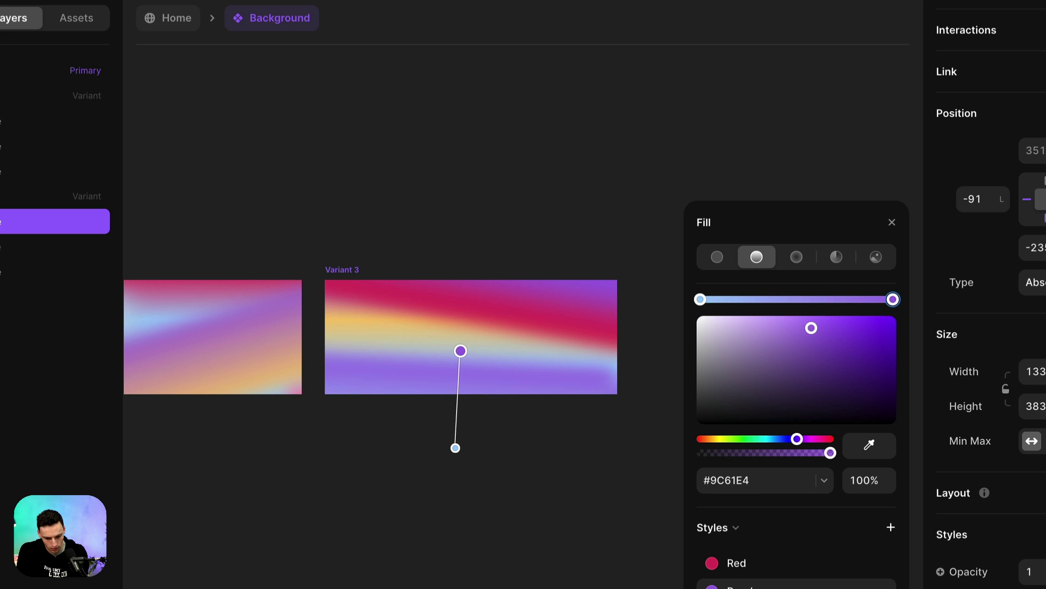
key(ctrl+v)
click(725, 571)
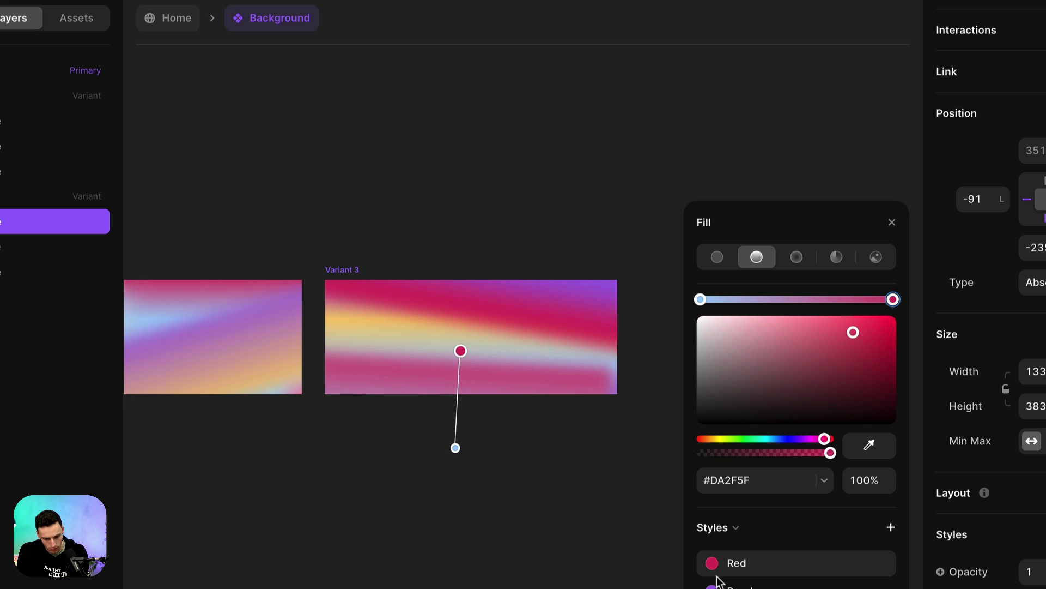
drag(783, 456, 745, 452)
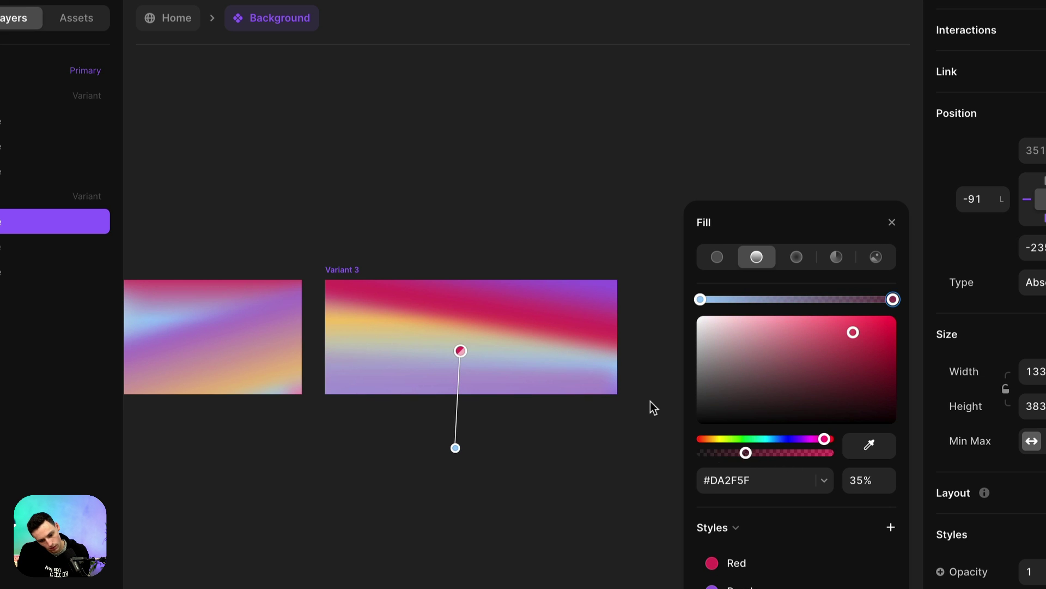
click(633, 438)
click(698, 414)
scroll(697, 415, down, 3)
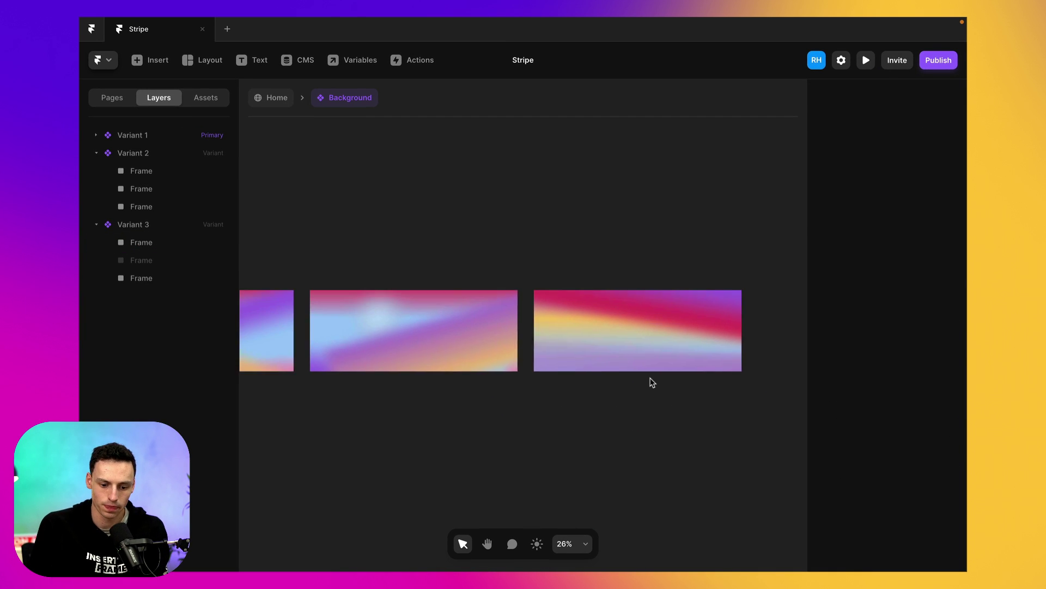
Link Variant 1 to Variant 2 with an interaction triggered On Appear, then preview it
scroll(652, 381, up, 3)
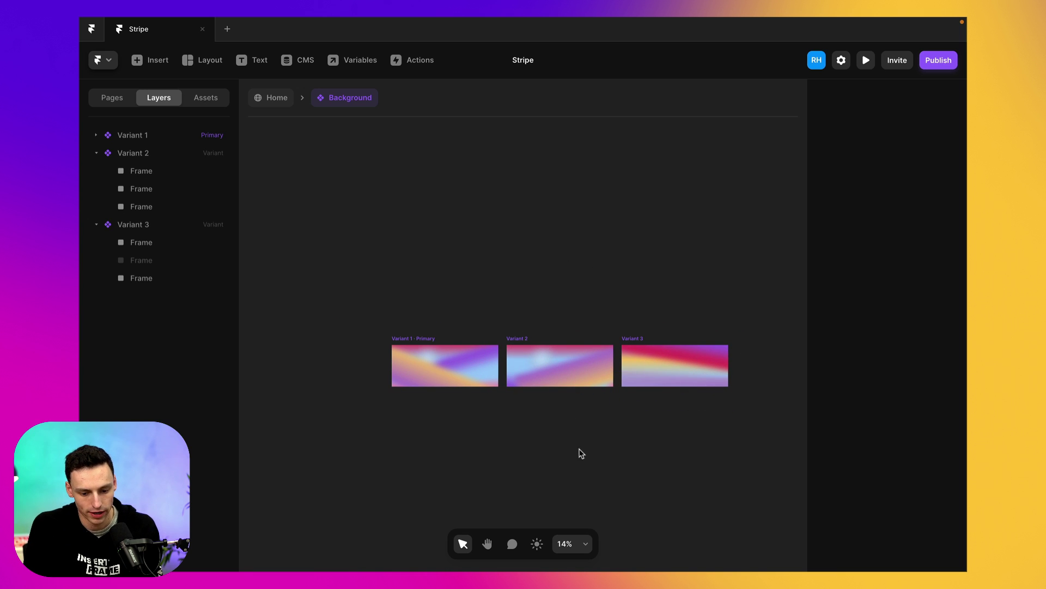
click(407, 341)
scroll(493, 368, up, 4)
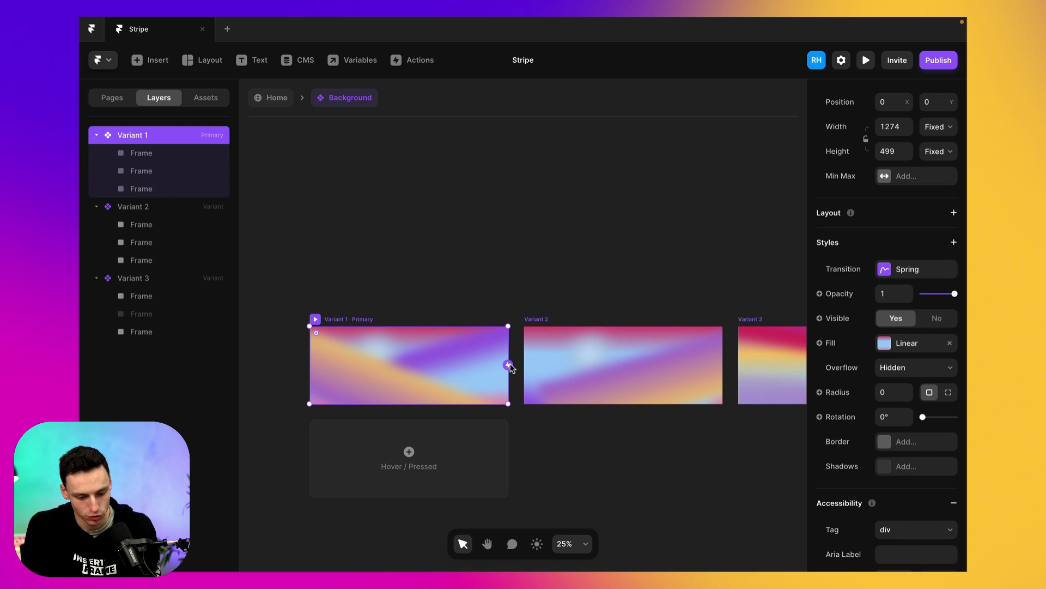
drag(509, 365, 547, 364)
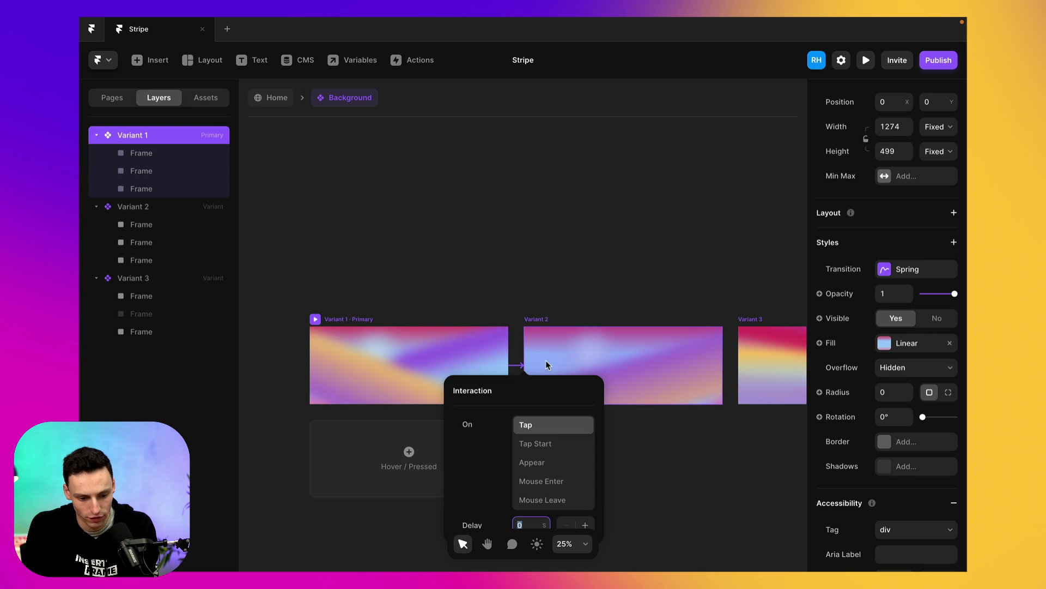
click(552, 463)
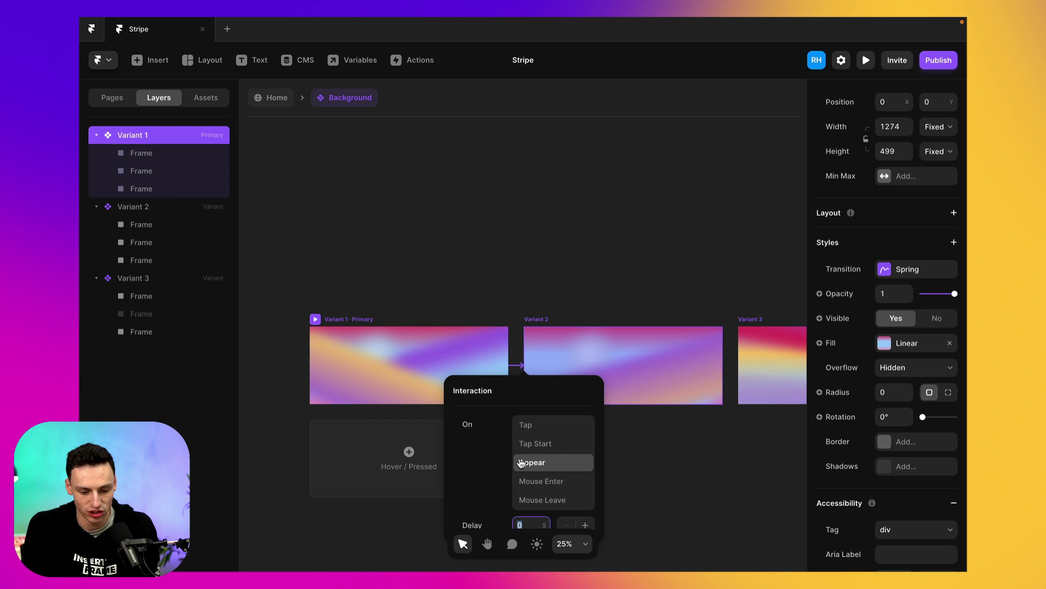
click(866, 60)
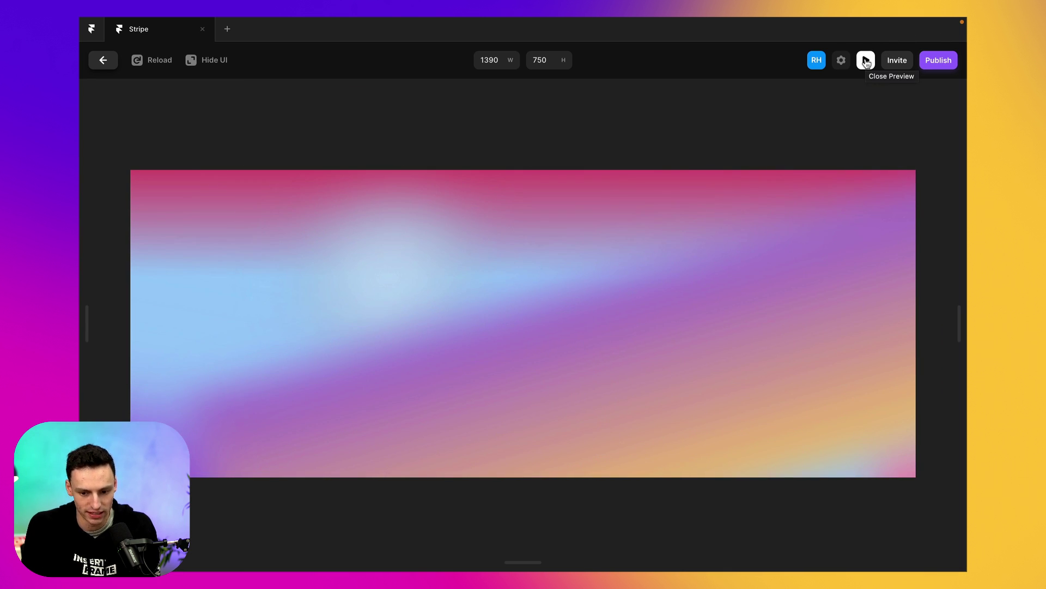
click(866, 61)
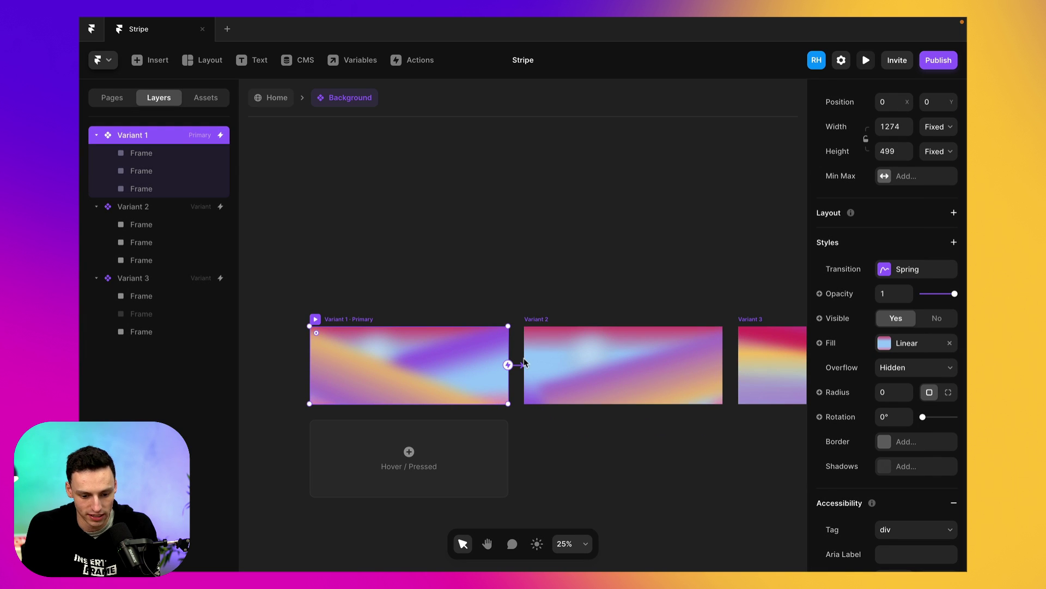
Add Appear interactions Variant 1→2 and Variant 2→3, the latter with a 2 s delay
mouse_move(520, 363)
mouse_down()
mouse_move(346, 421)
mouse_move(508, 369)
mouse_move(612, 296)
mouse_move(530, 380)
mouse_up()
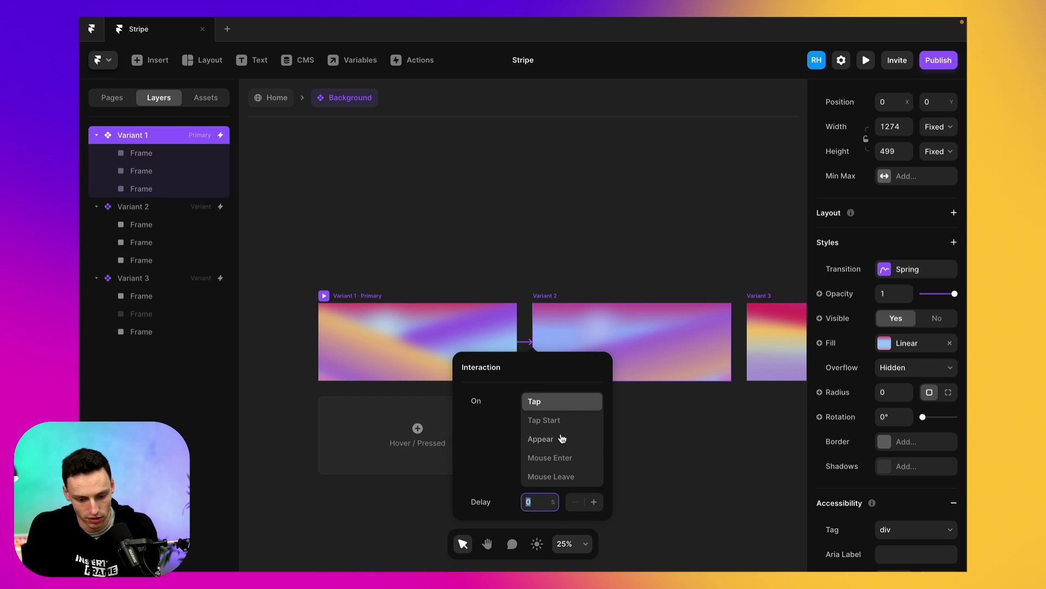
click(562, 438)
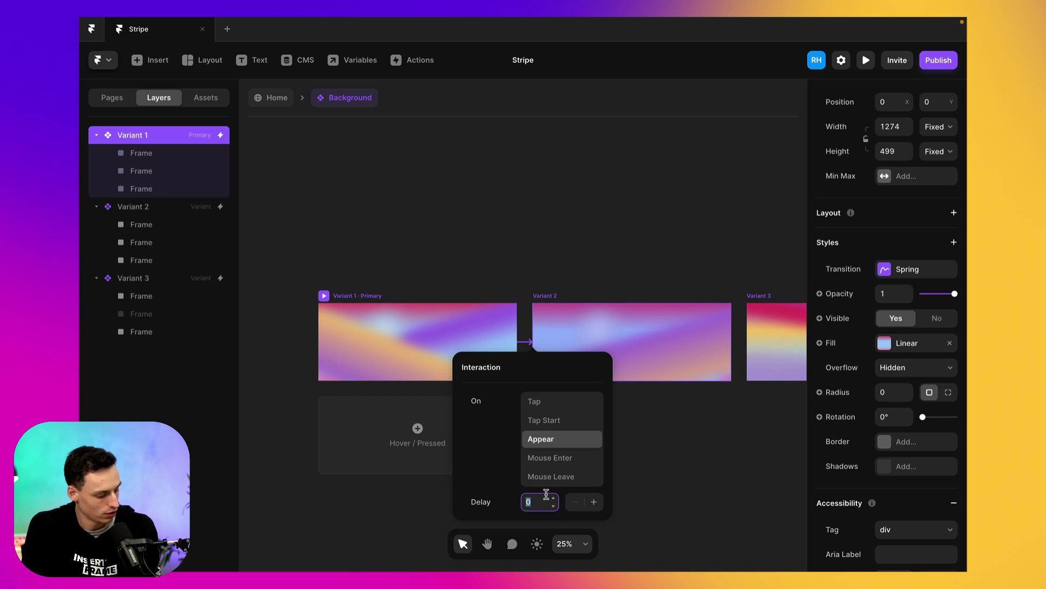
click(549, 301)
click(544, 297)
scroll(689, 349, right, 3)
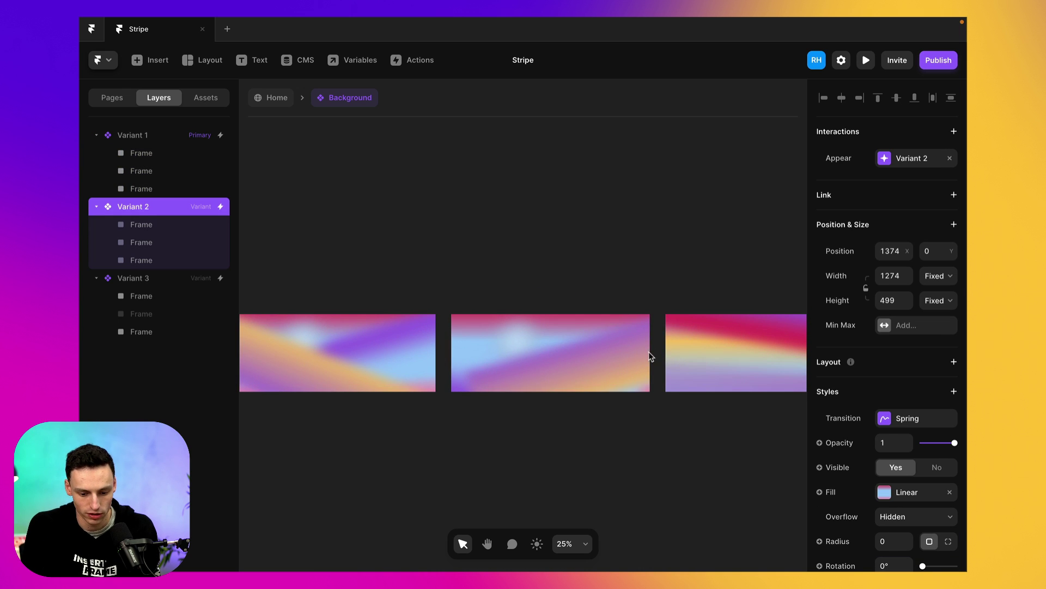
drag(649, 356, 676, 360)
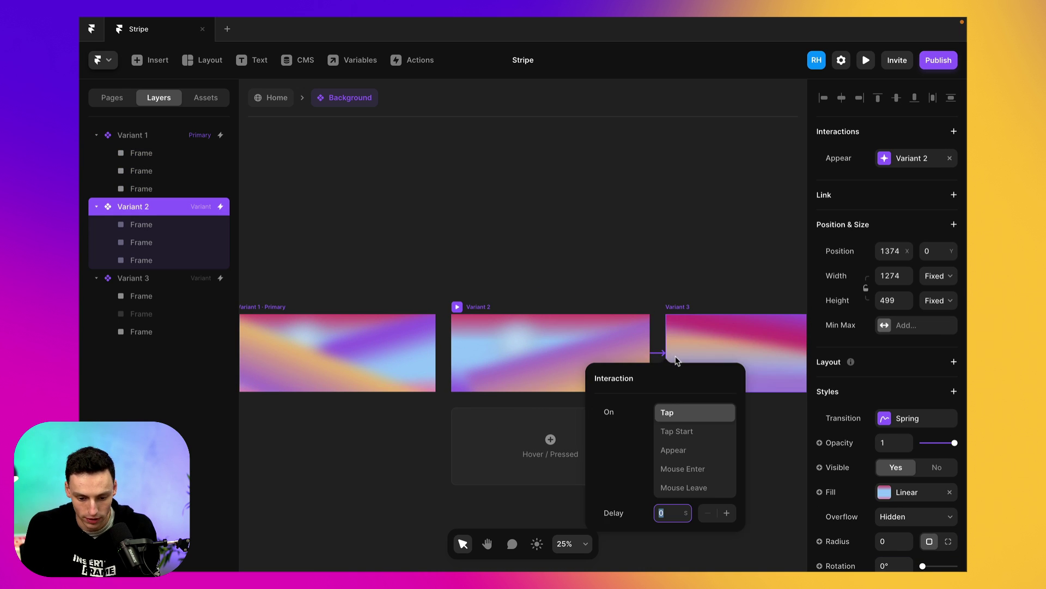
click(693, 453)
click(682, 505)
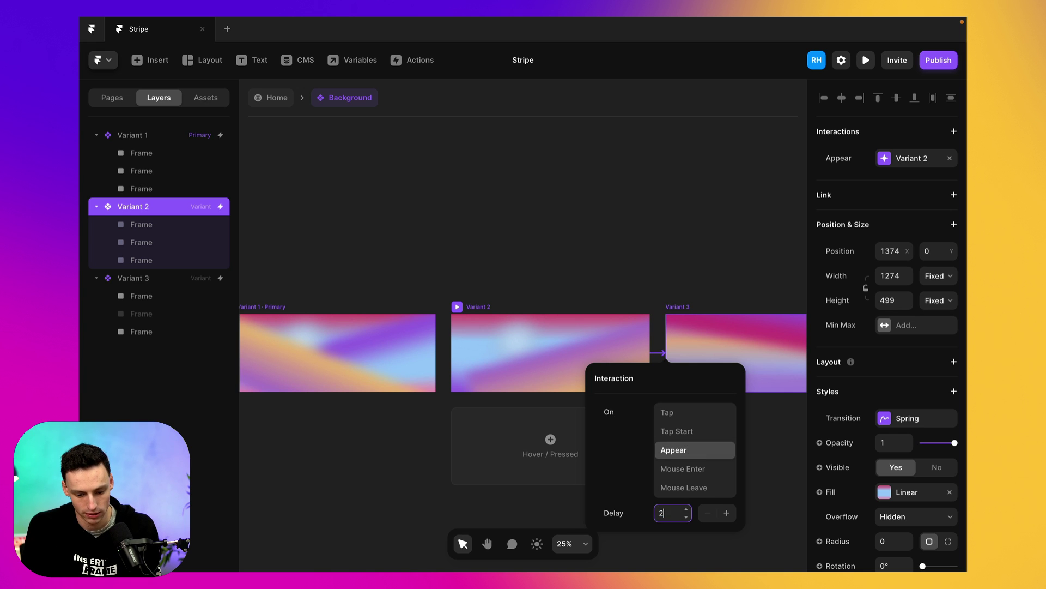
key(Return)
Link Variant 3 back to Variant 1 on Appear, then return to Home
scroll(678, 306, right, 3)
click(610, 291)
drag(790, 337, 344, 338)
click(384, 435)
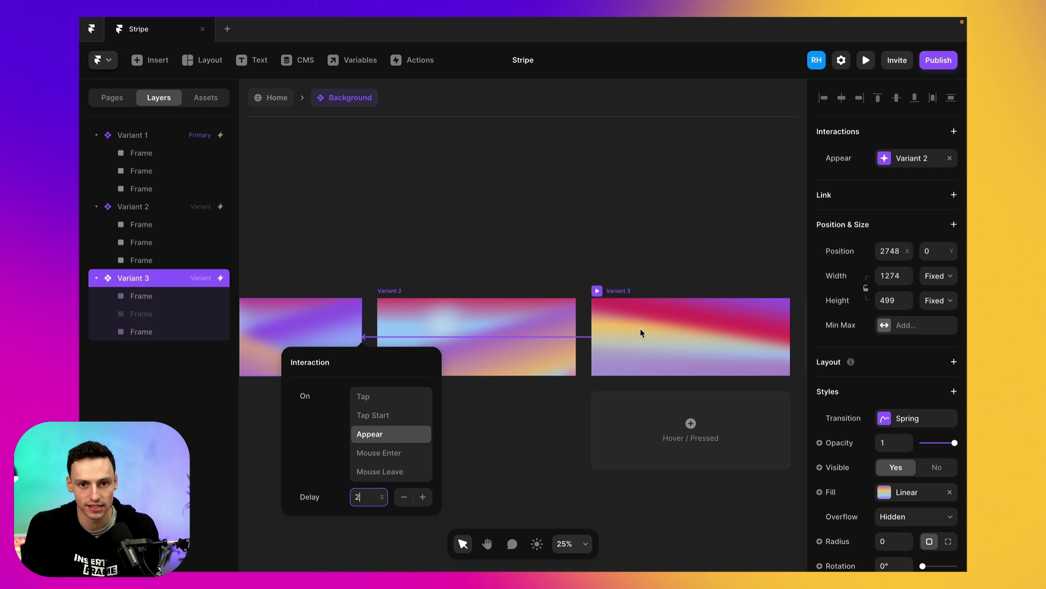
click(267, 97)
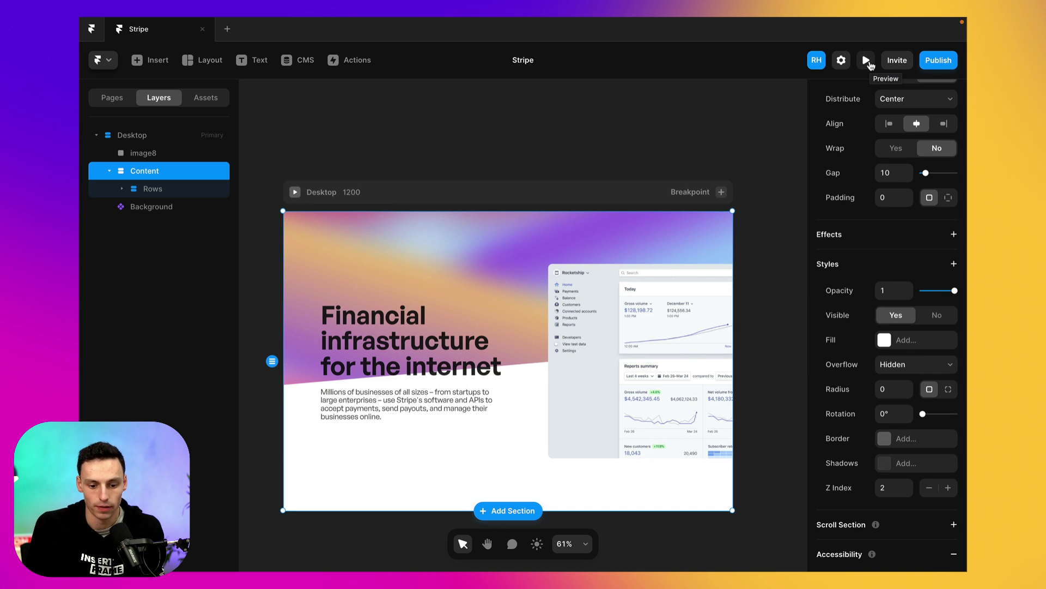
Preview the hero's cycling gradient background, then reselect the Background layer in the editor
click(868, 62)
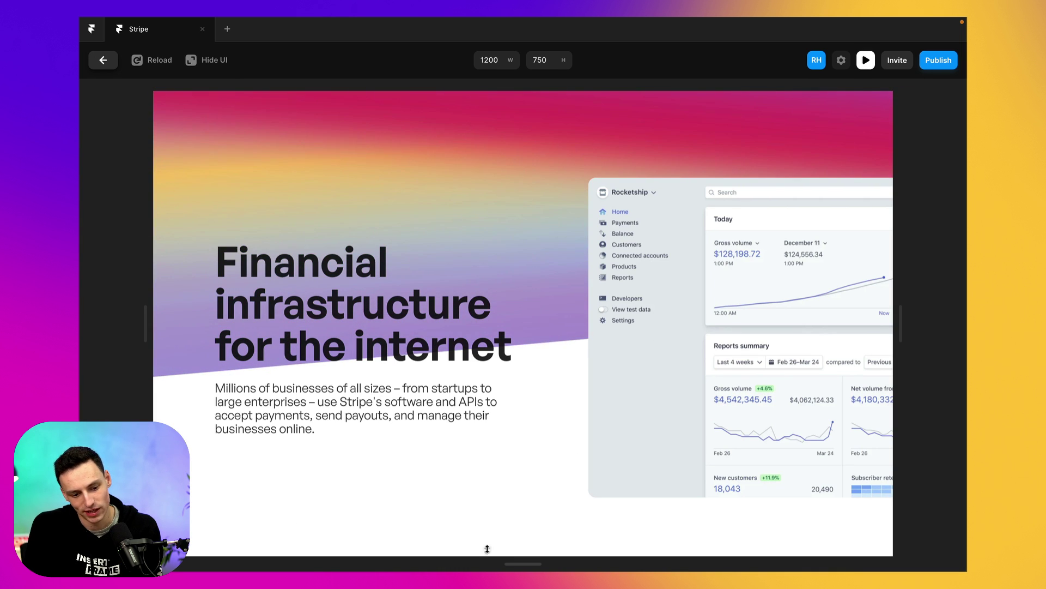
click(102, 60)
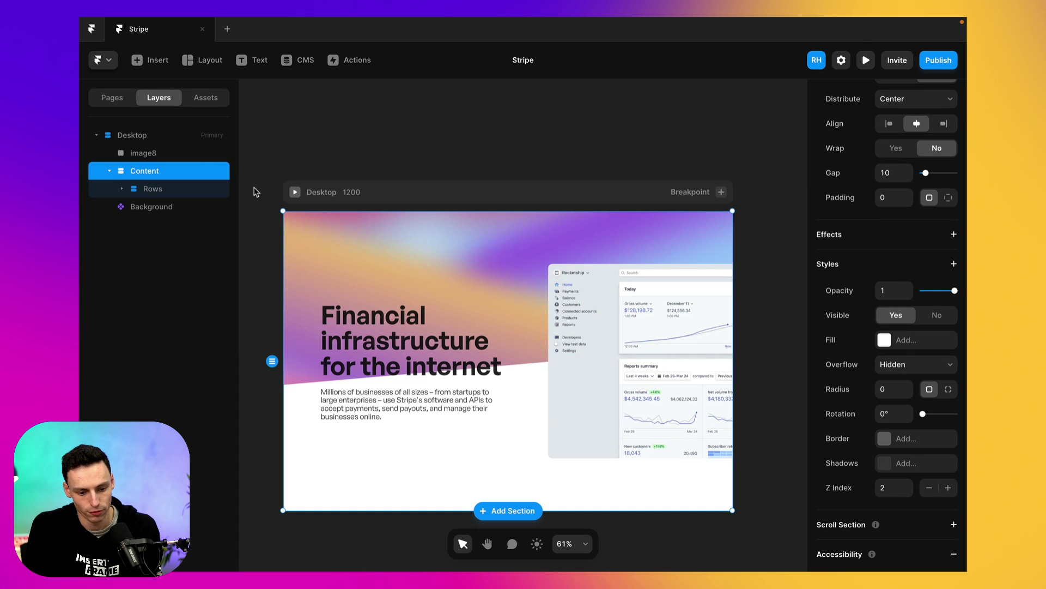
click(163, 207)
click(387, 264)
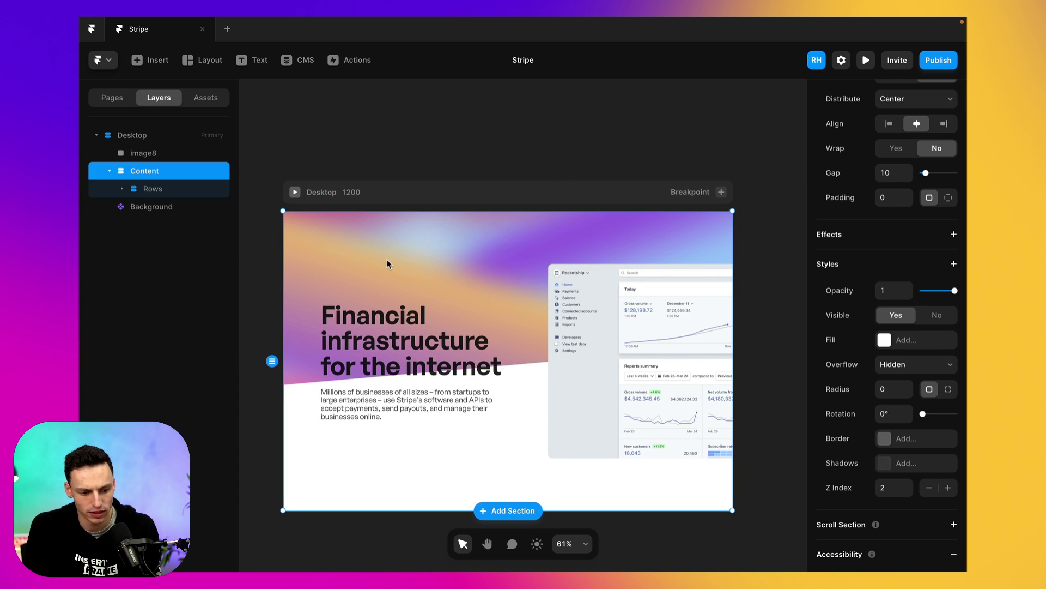
click(212, 207)
Open the Background component and set Variant 1's Appear delay to 0
click(206, 98)
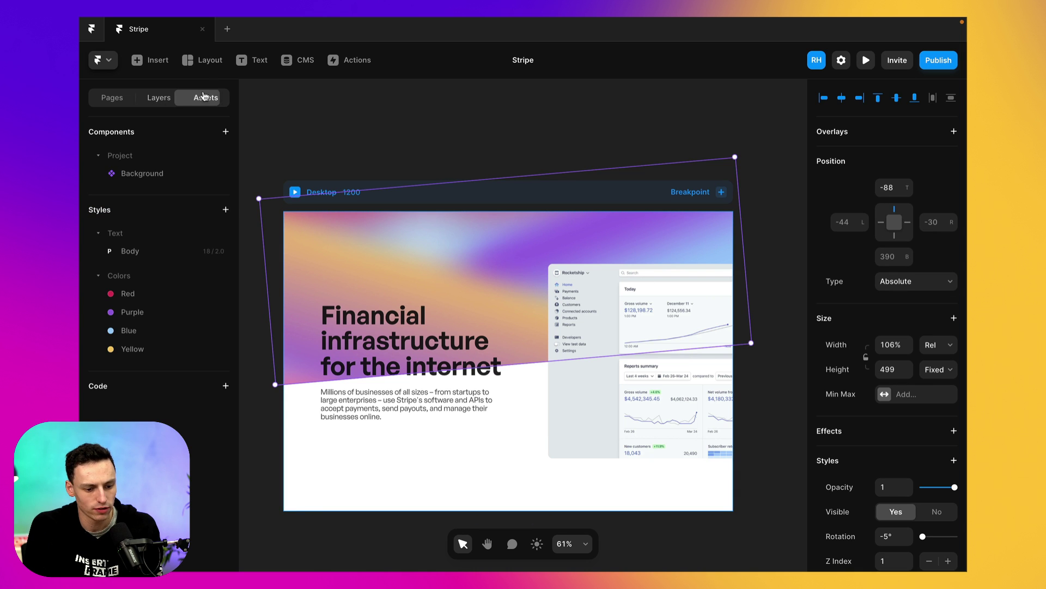
click(161, 173)
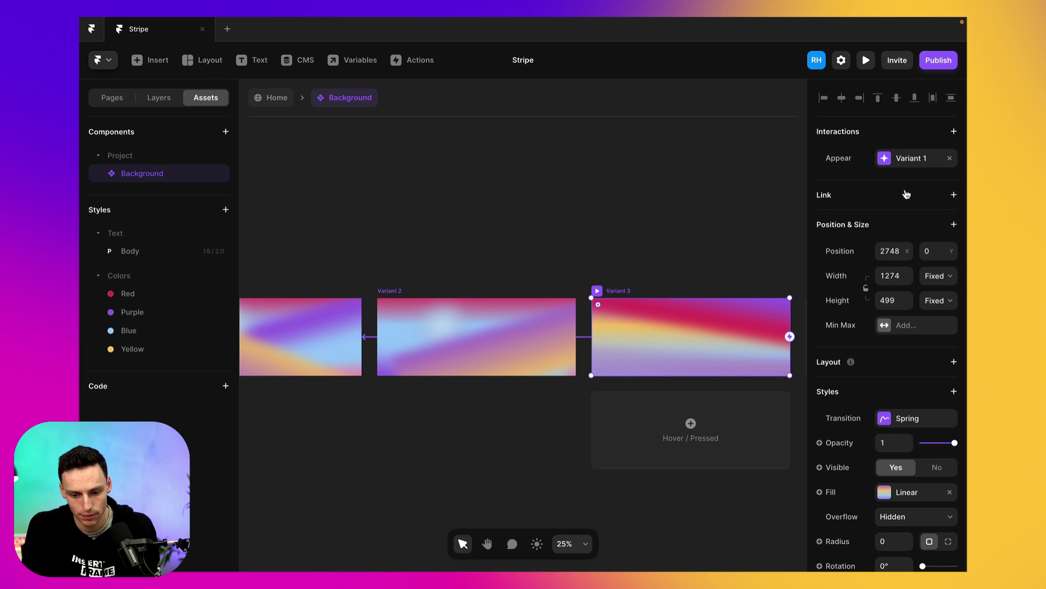
click(884, 159)
click(714, 217)
text(0)
click(388, 293)
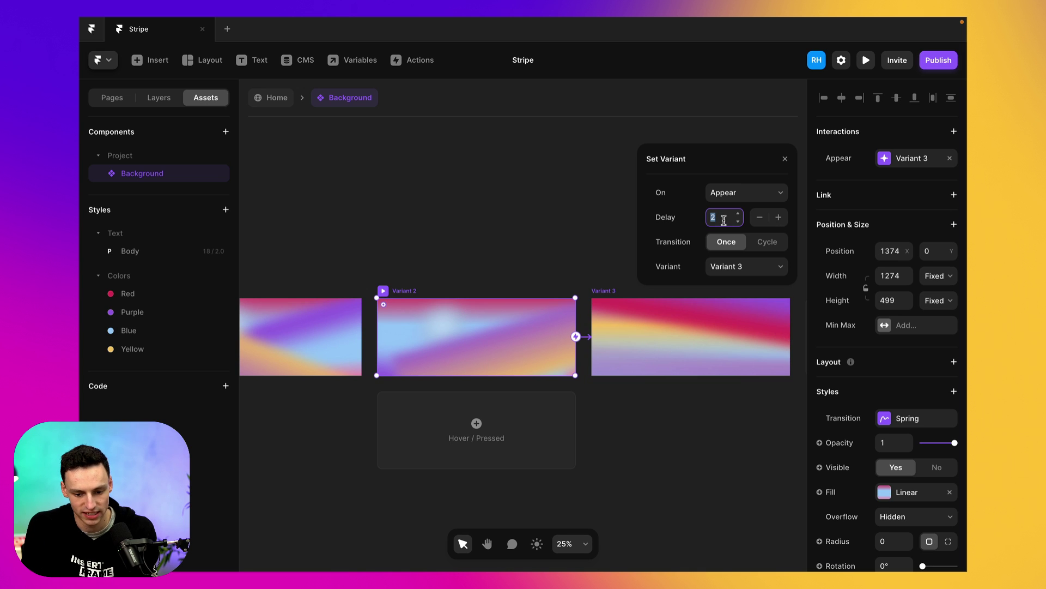
scroll(542, 250, left, 4)
click(398, 293)
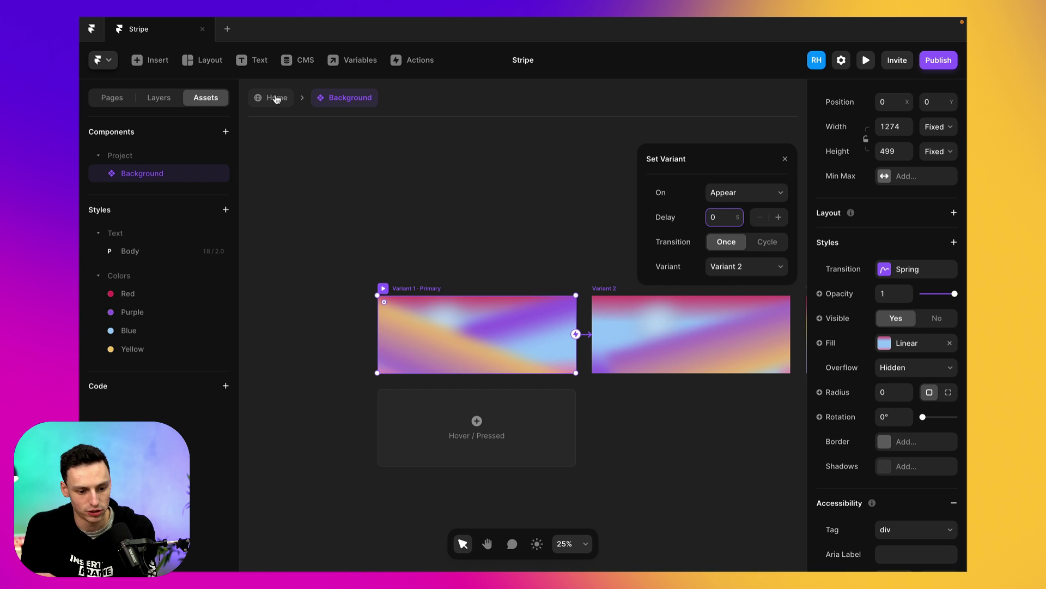
Preview the Home page with the shortened delay
click(270, 98)
click(865, 61)
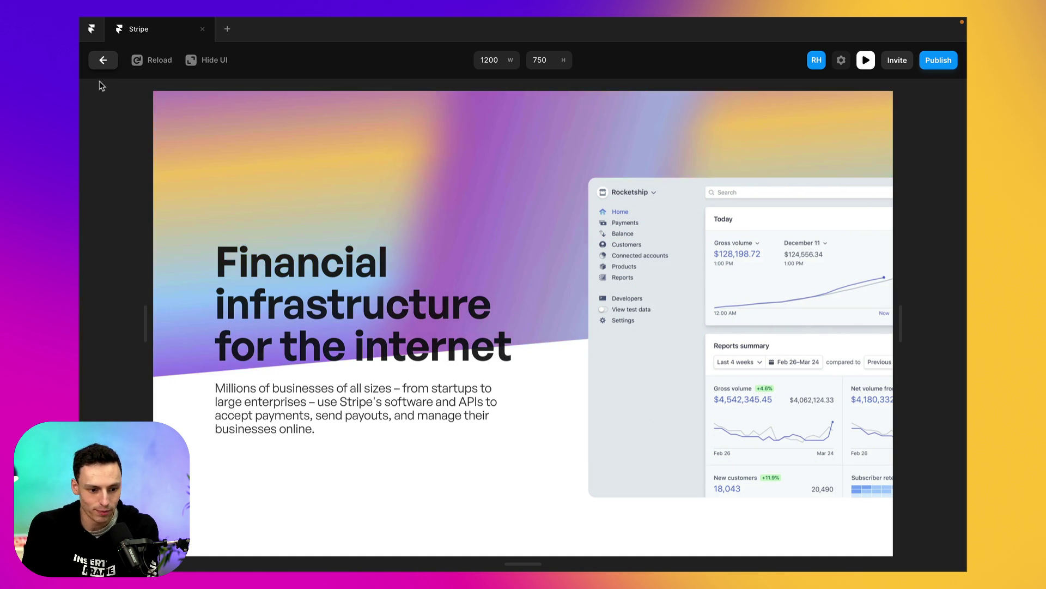
click(104, 60)
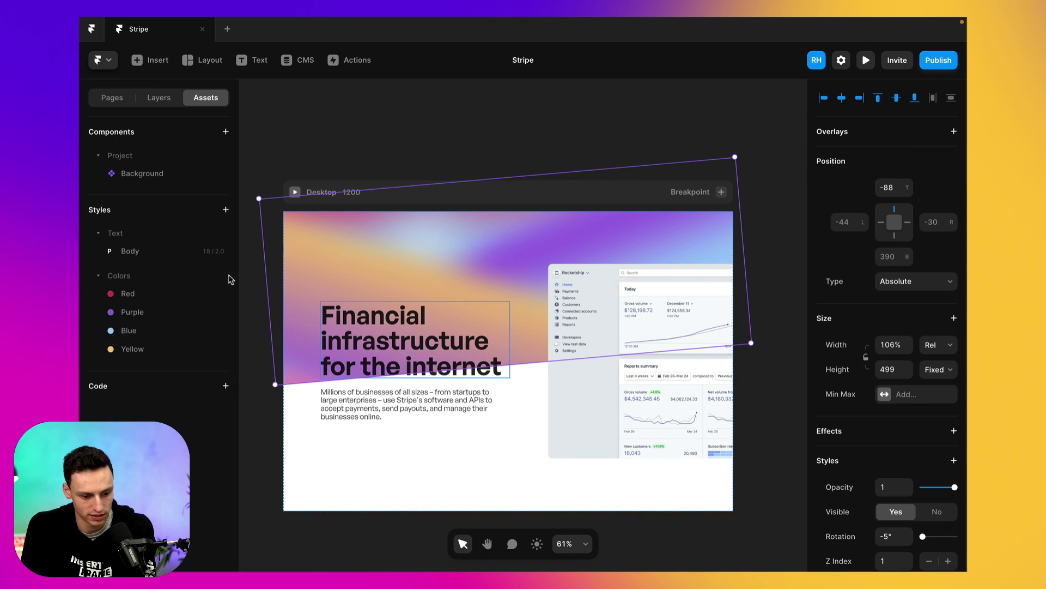
Set the Appear delays of Variants 2 and 3 to 0.5 s
click(141, 173)
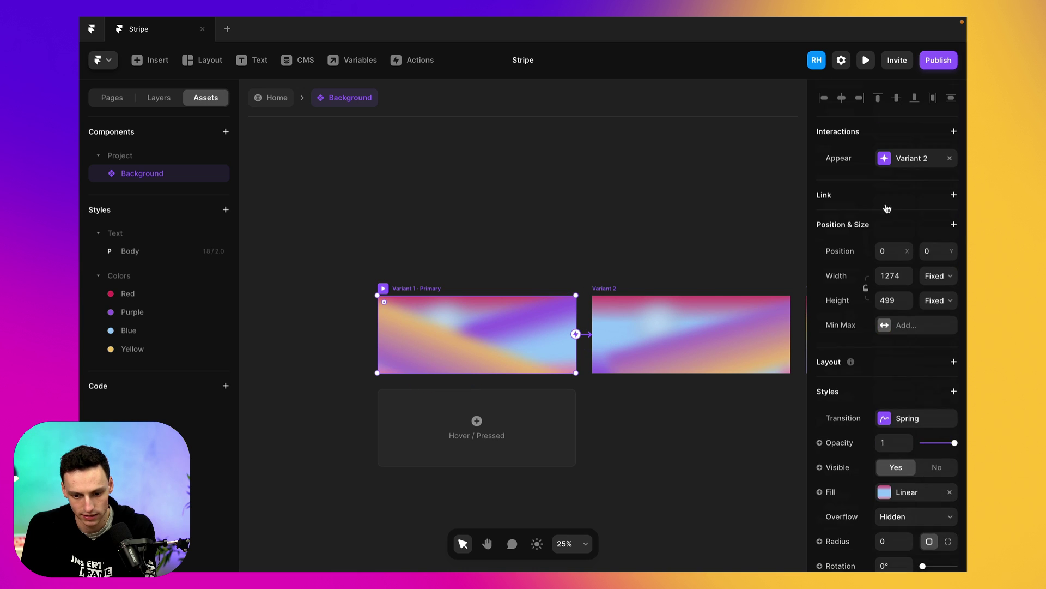
click(888, 164)
click(721, 217)
click(613, 289)
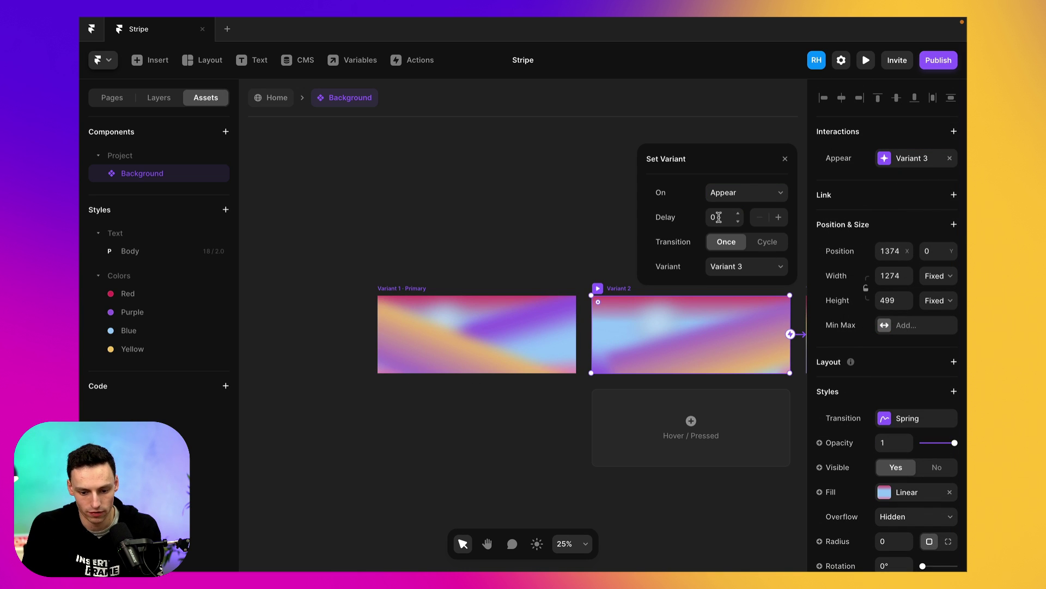
text(.5)
scroll(459, 280, right, 3)
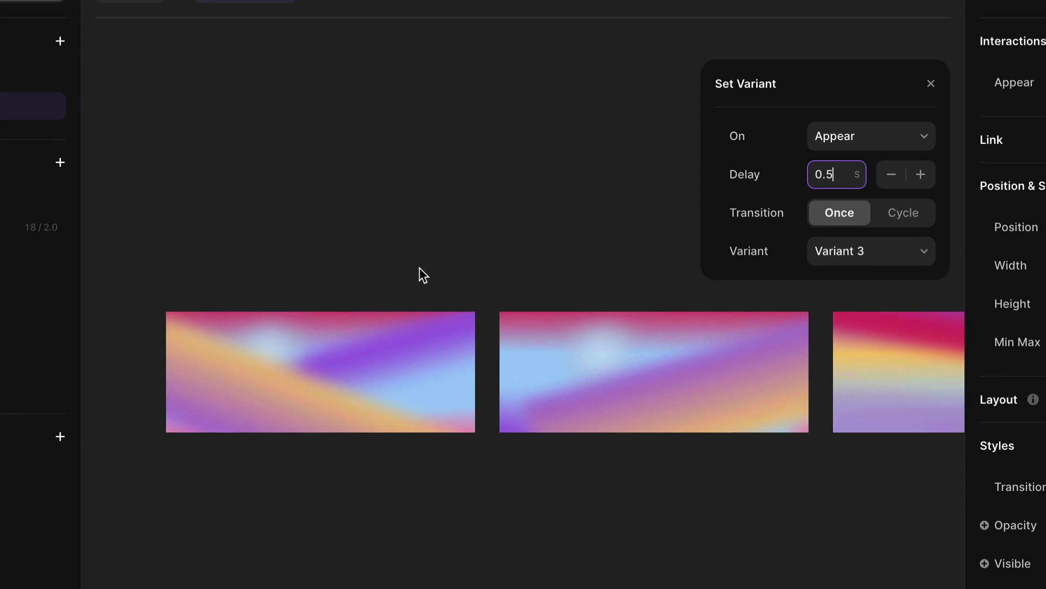
click(510, 308)
click(835, 176)
text(.5)
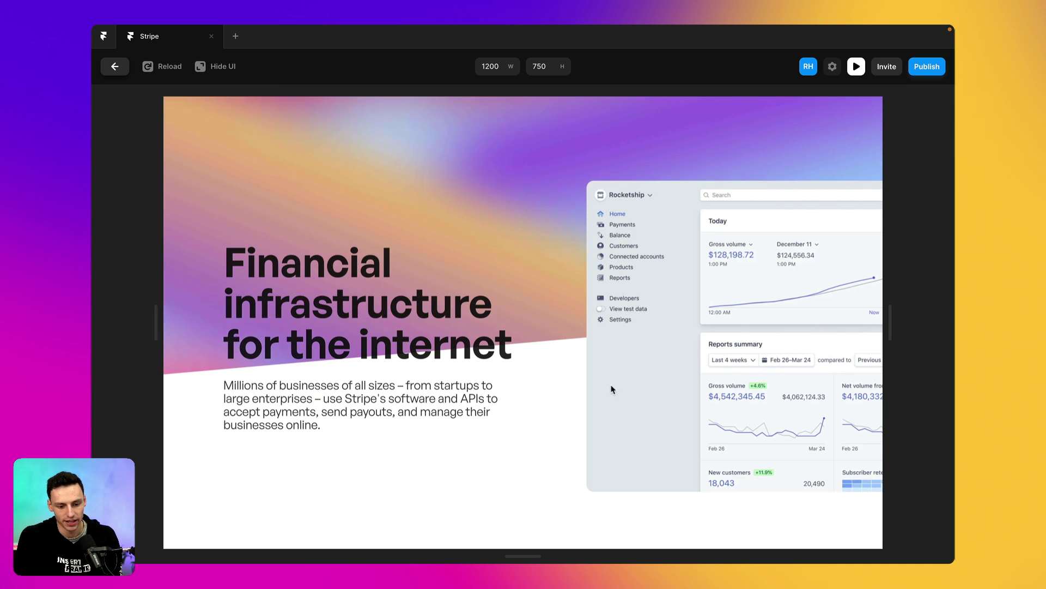
Close the preview to return to the Stripe hero page editor, now cycling with shorter delays
click(115, 68)
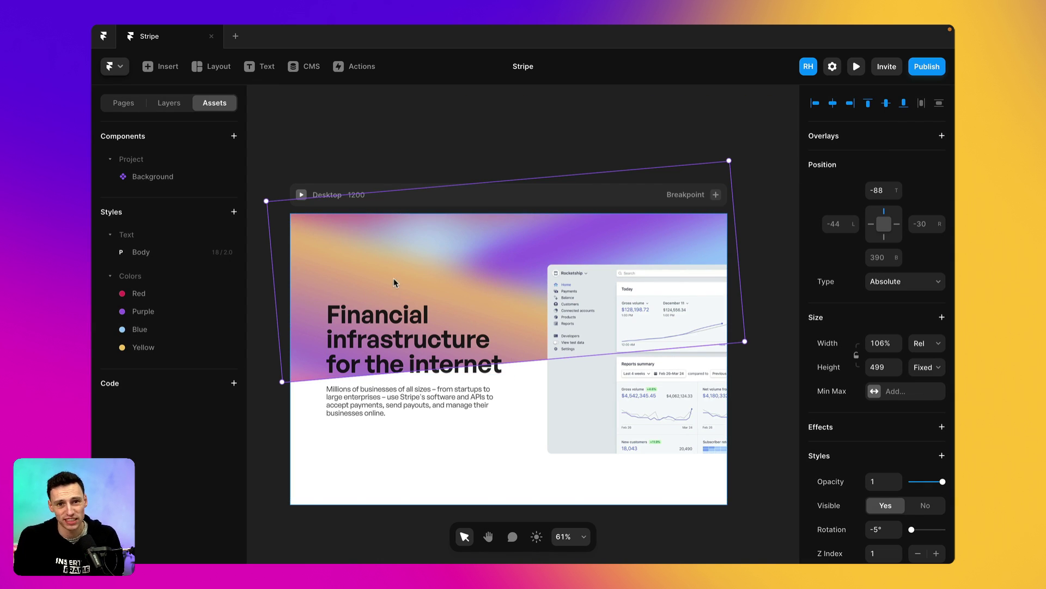
click(384, 172)
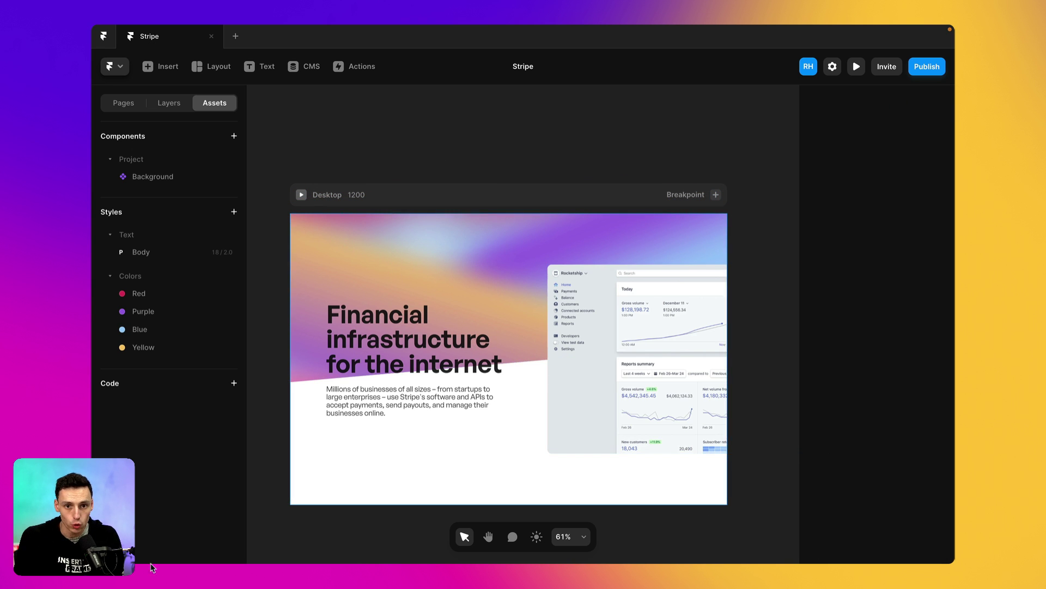
mouse_move(447, 567)
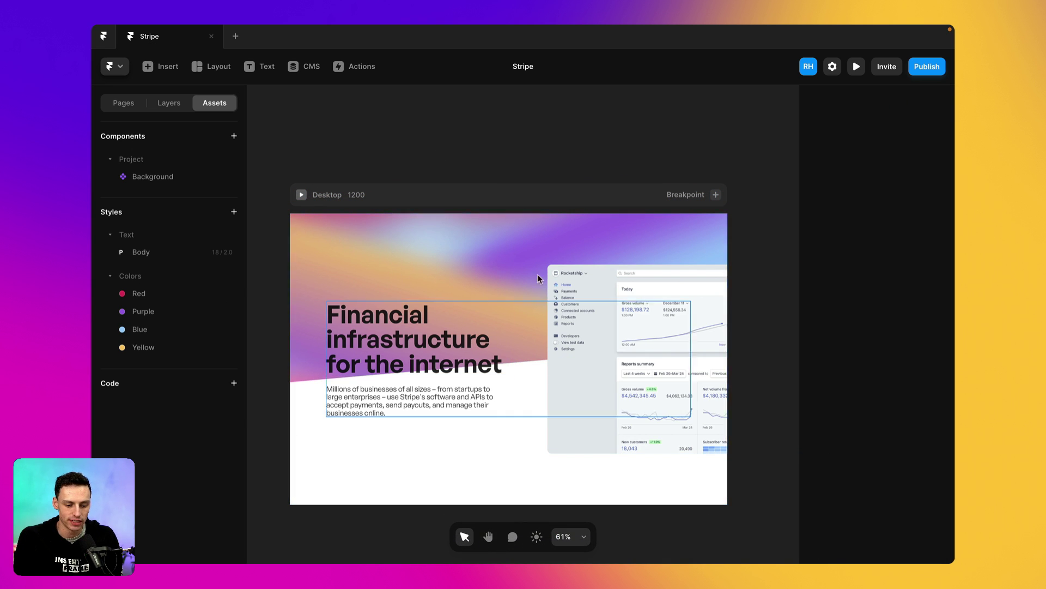